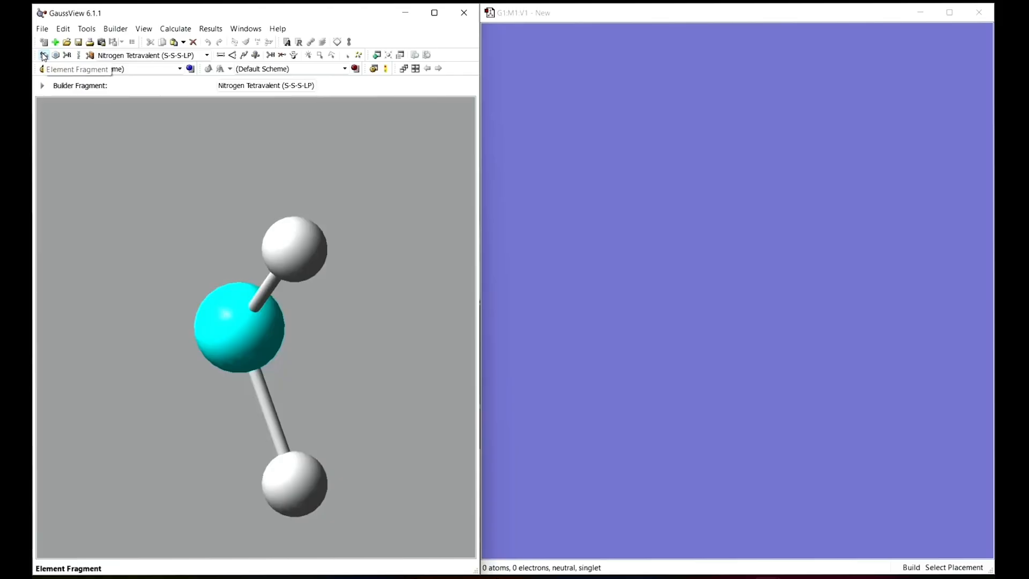
Place a tetravalent nitrogen fragment (S-S-S-LP) in the empty molecule window to build ammonia.
click(44, 56)
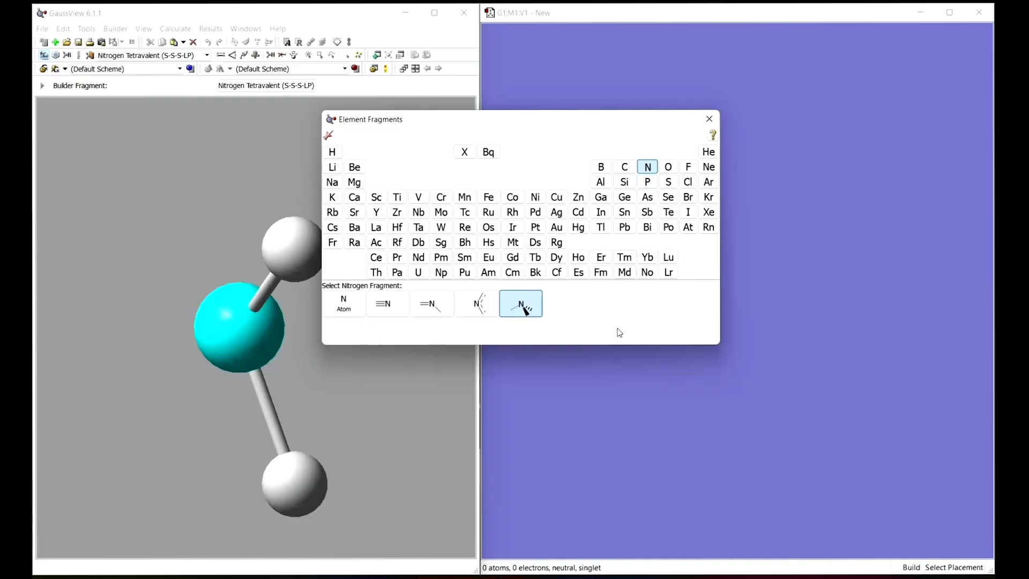
click(526, 309)
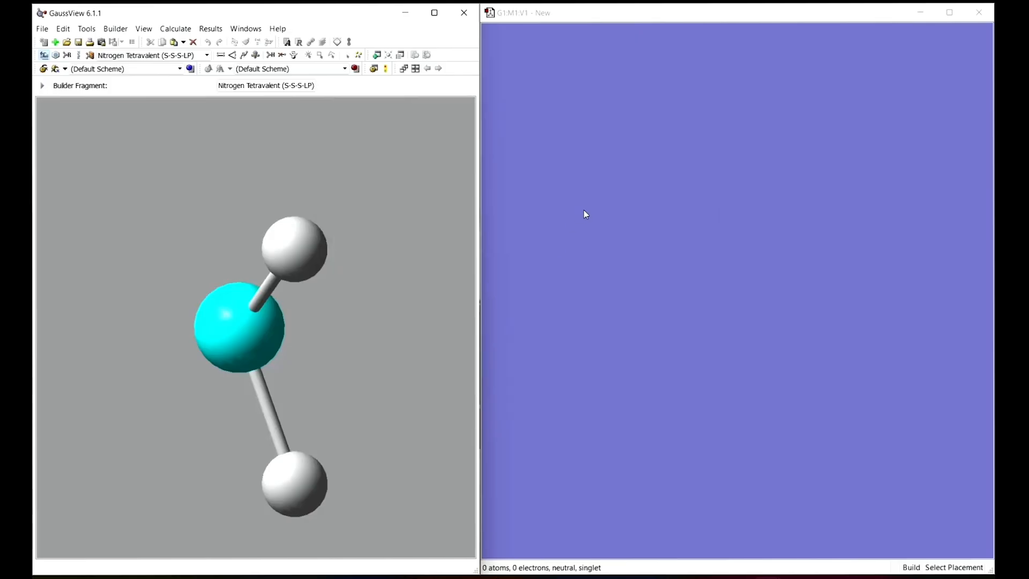
click(728, 281)
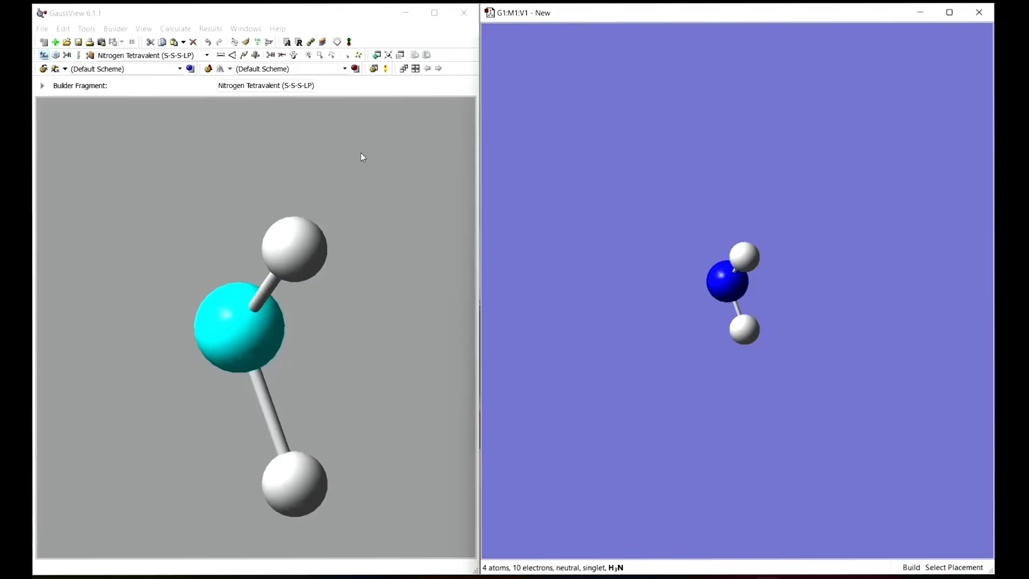
click(255, 55)
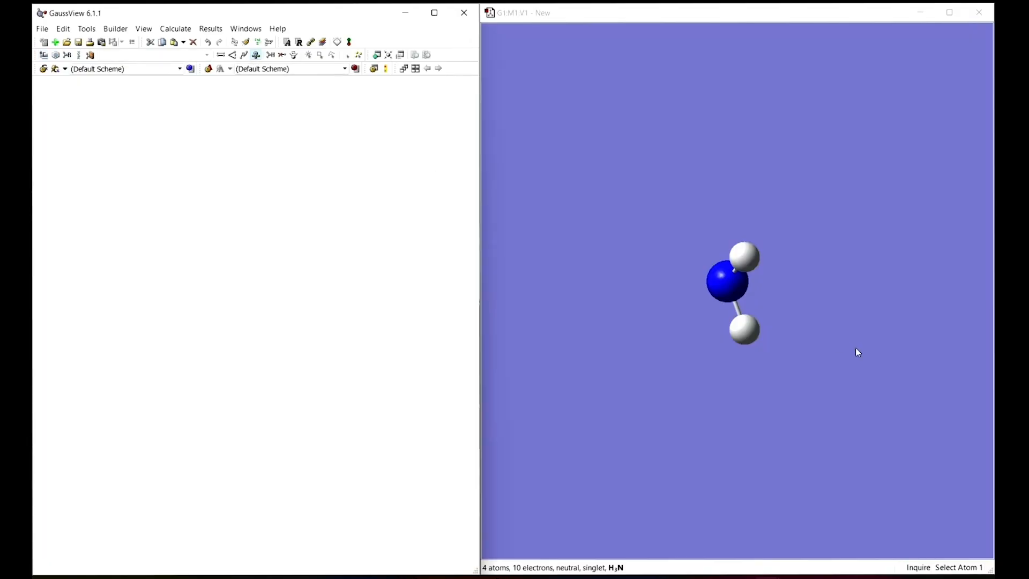
Set the length of one N–H bond to 1.3, keeping it a single bond.
click(742, 259)
drag(741, 257, 681, 259)
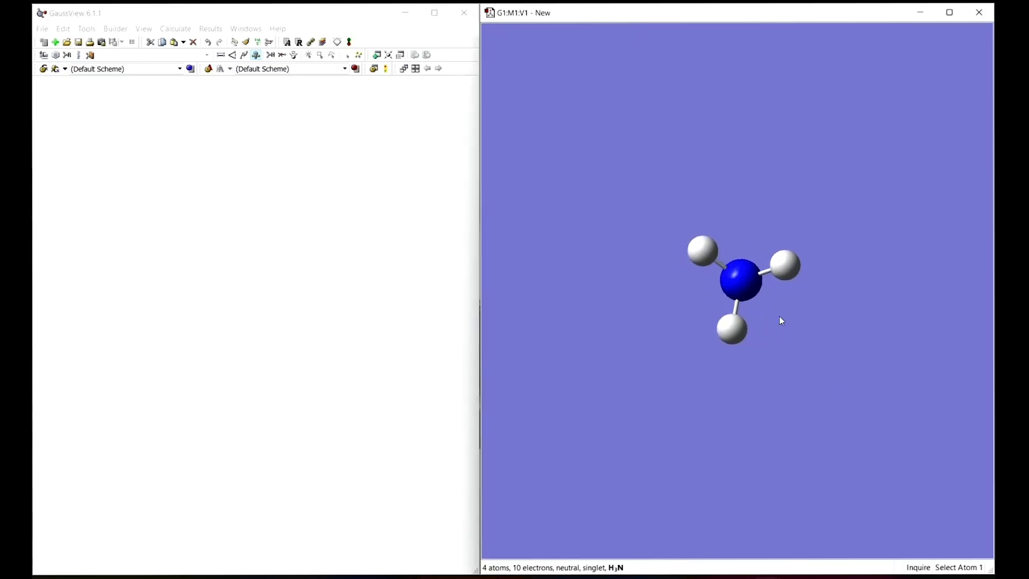
scroll(757, 304, up, 5)
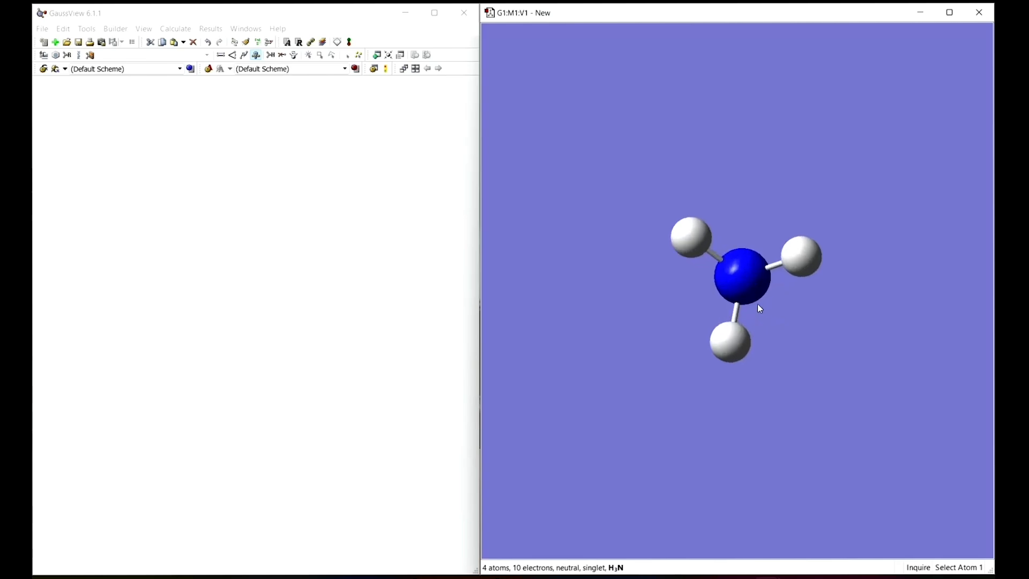
scroll(759, 309, up, 2)
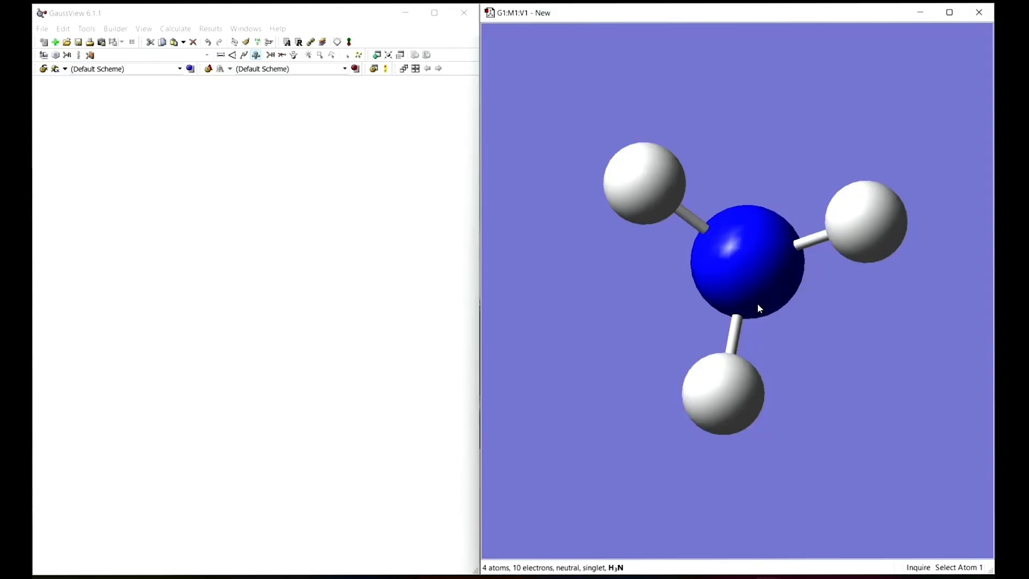
drag(657, 178, 617, 180)
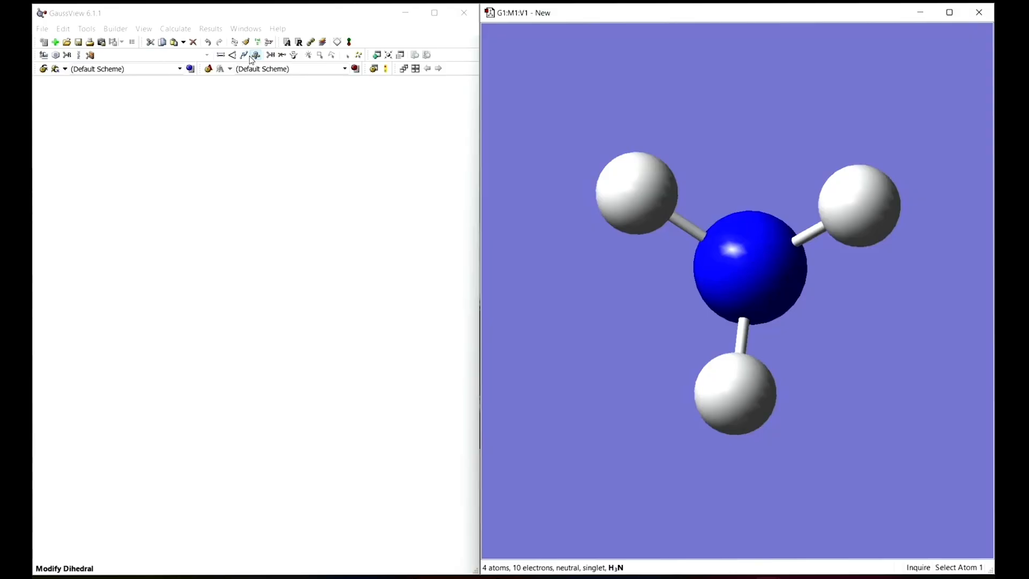
click(221, 55)
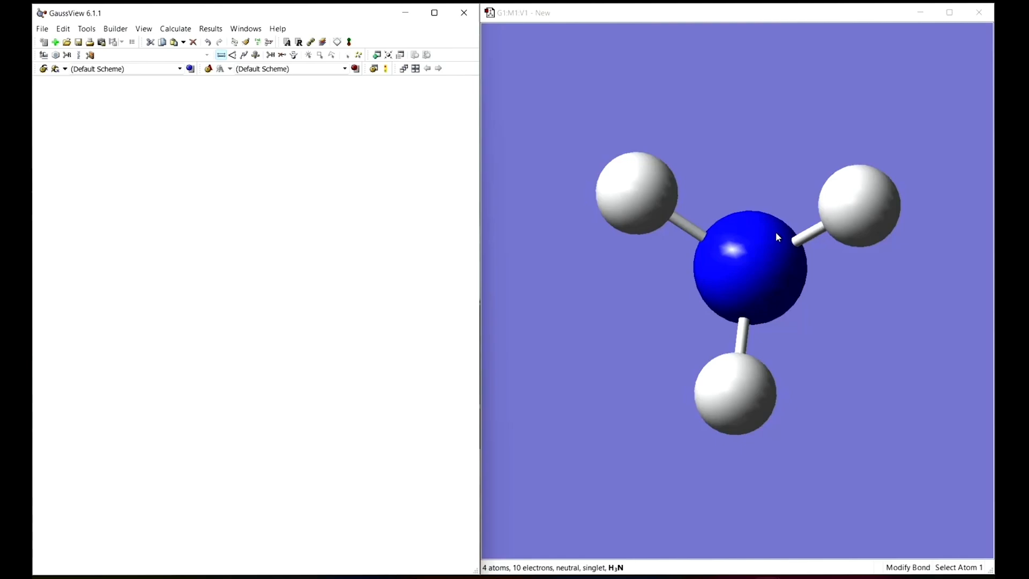
click(748, 263)
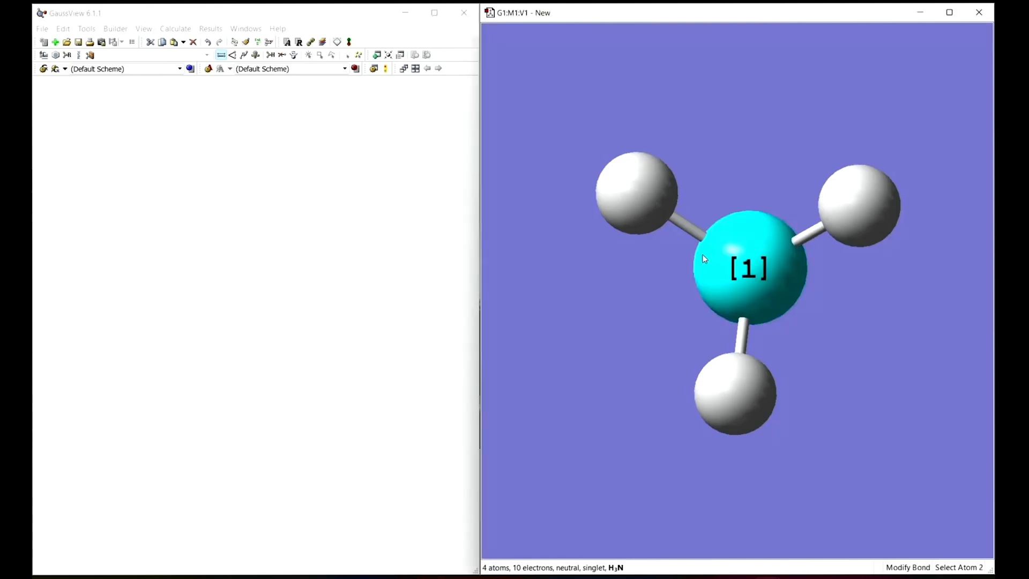
click(639, 191)
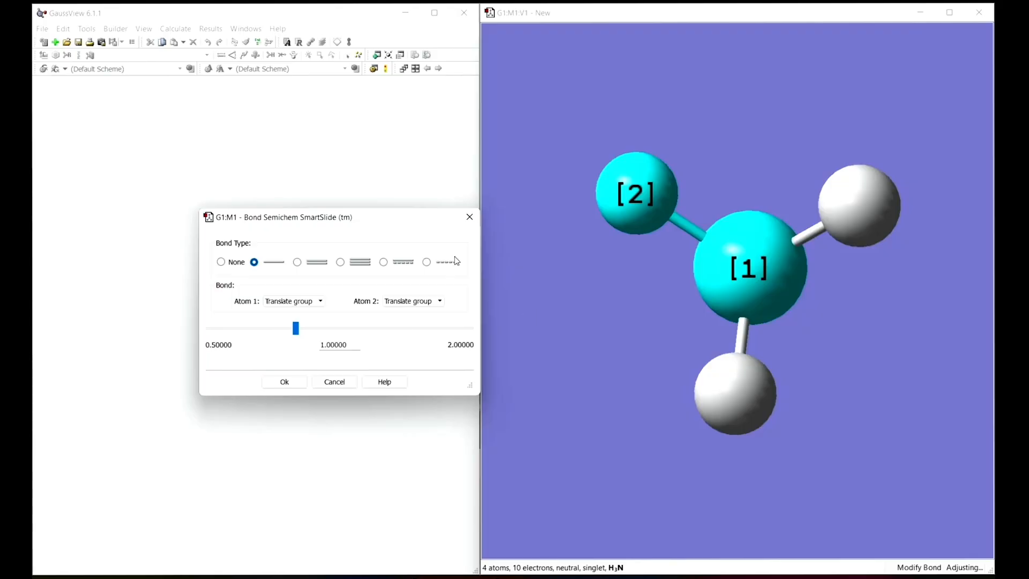
drag(391, 219, 472, 230)
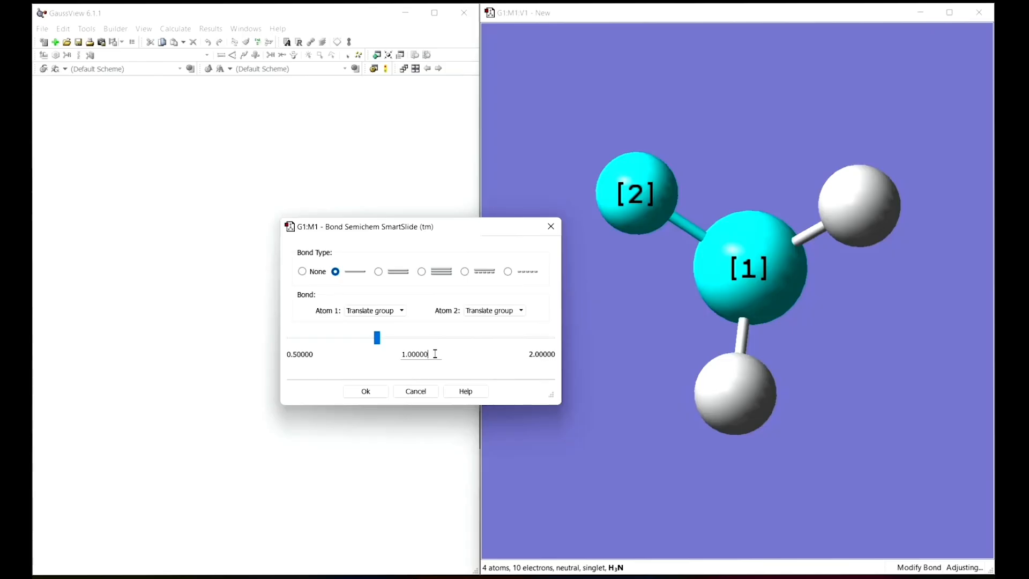
key(BackSpace)
key(BackSpace)
key(BackSpace)
key(BackSpace)
key(BackSpace)
text(3)
click(373, 392)
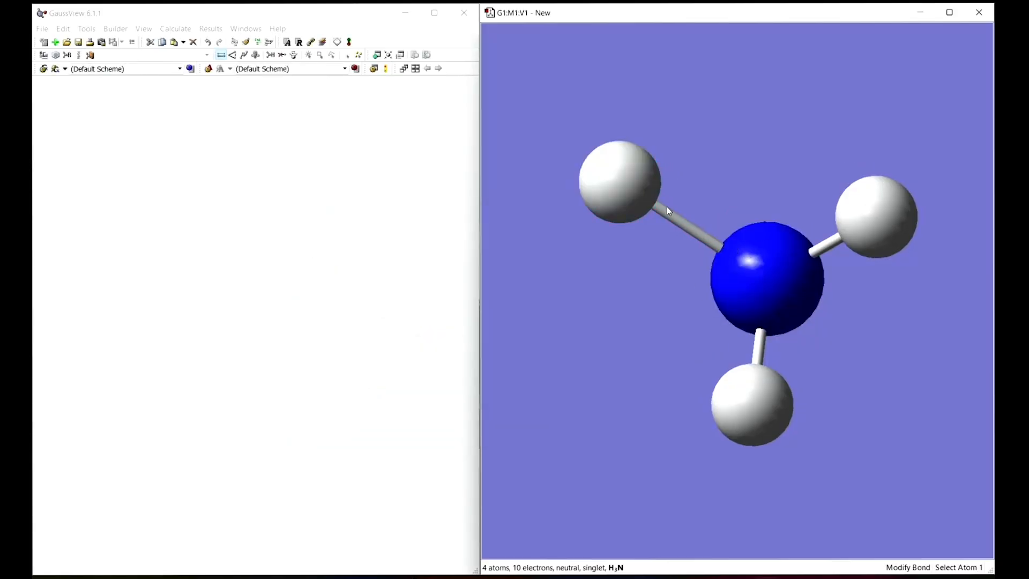
Set the length of a second N–H bond to 1.3.
drag(641, 194, 747, 138)
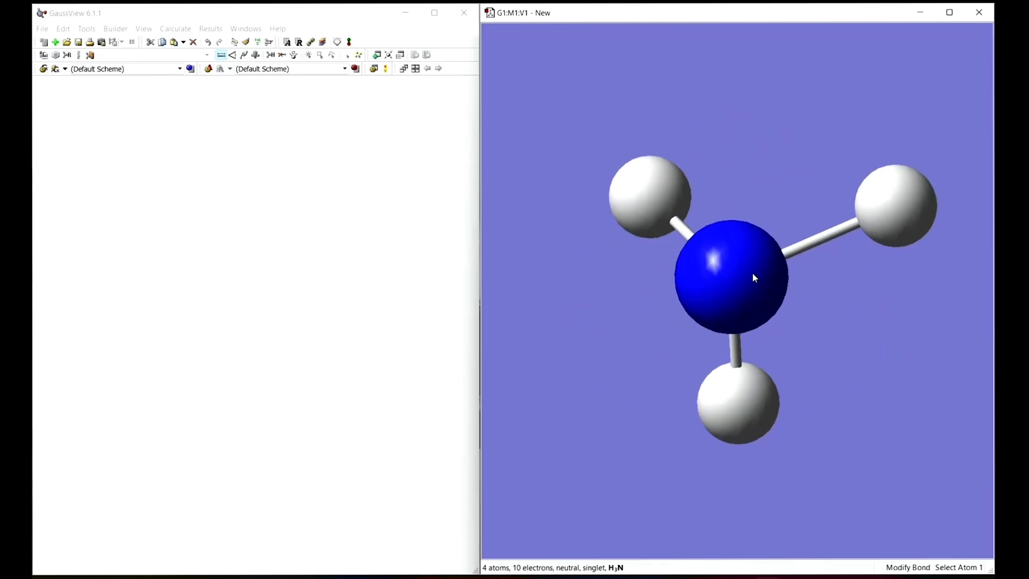
click(714, 264)
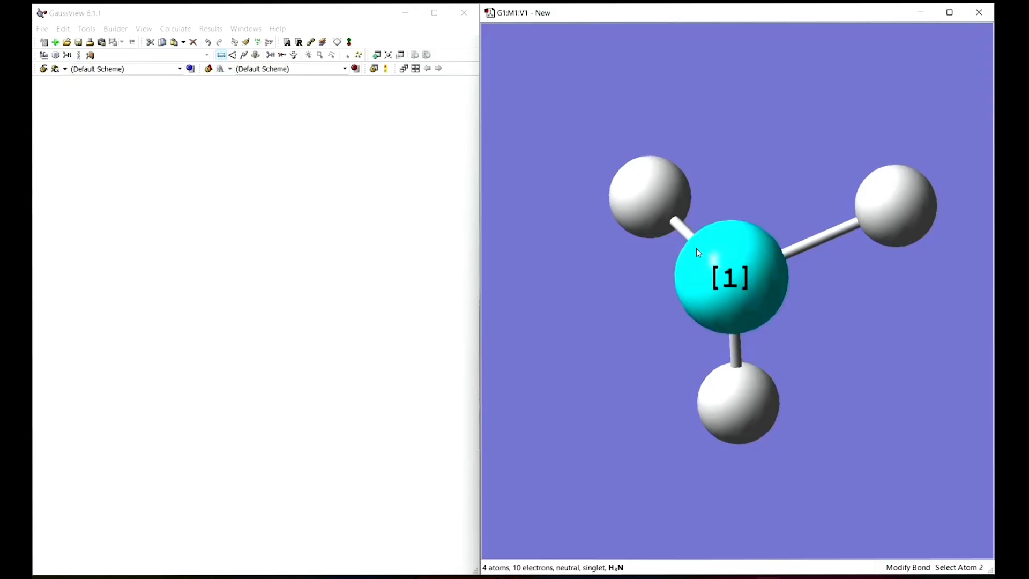
click(657, 192)
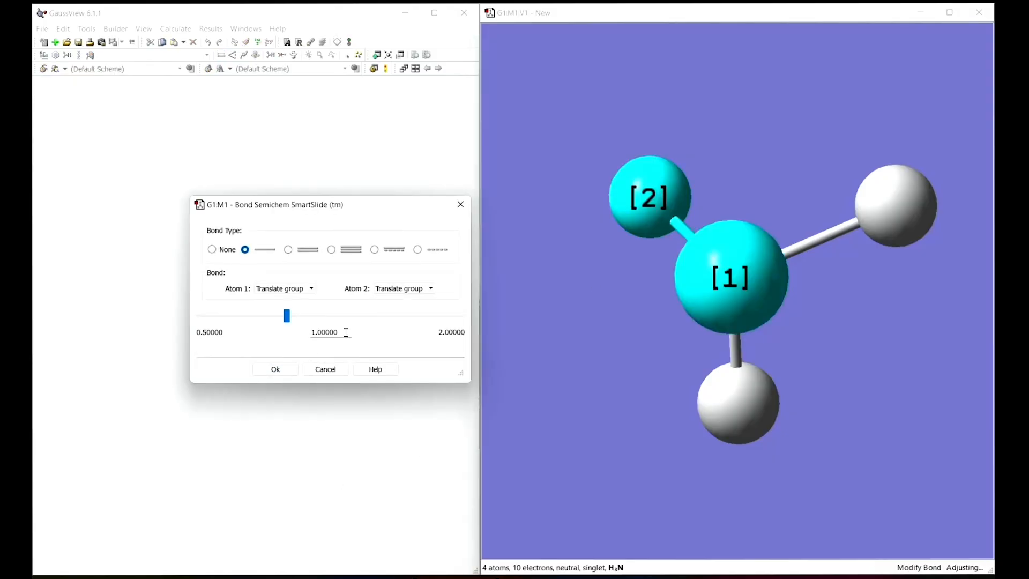
key(BackSpace)
key(BackSpace)
key(BackSpace)
key(BackSpace)
key(BackSpace)
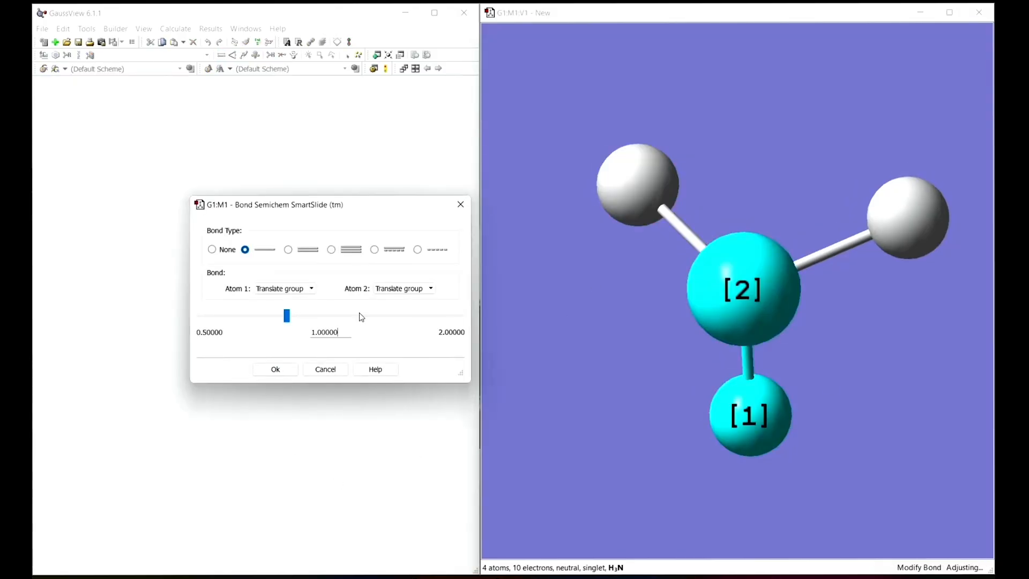
Set the length of the remaining N–H bond to 1.3 so that it matches the other two.
key(BackSpace)
key(BackSpace)
key(BackSpace)
key(BackSpace)
key(BackSpace)
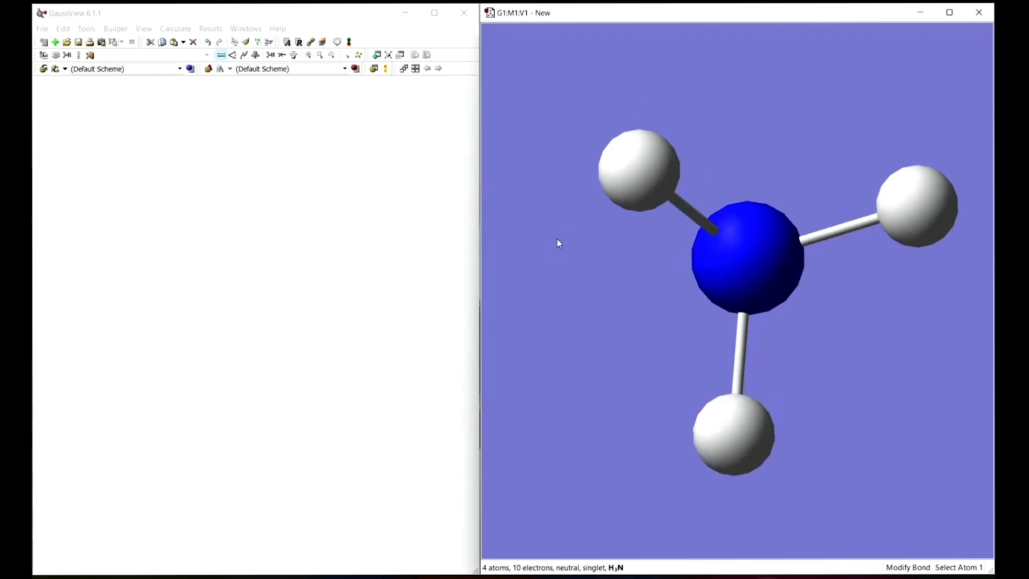
drag(558, 241, 976, 301)
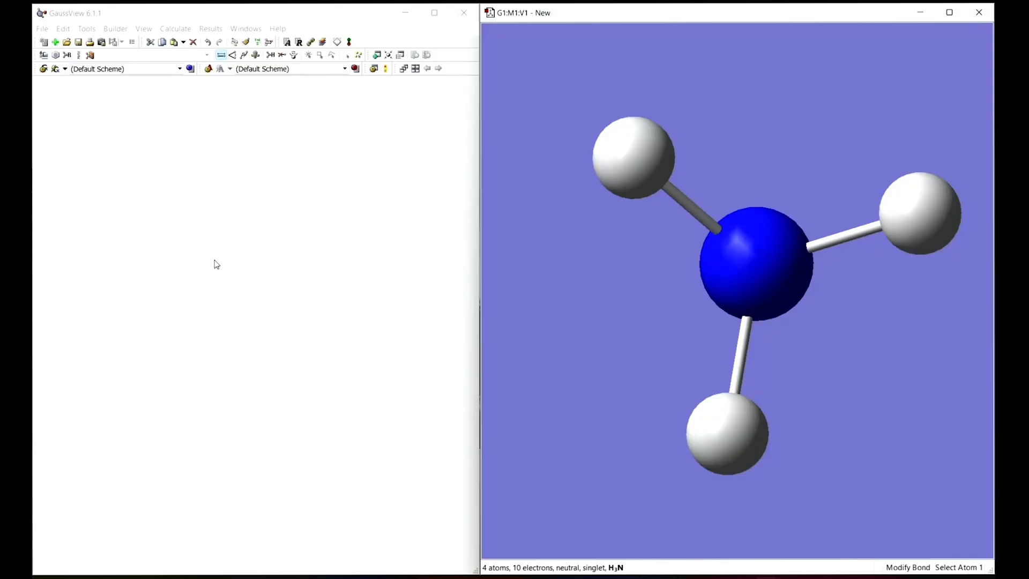
Enable point group symmetry for the molecule, keeping the default tolerance and the C1 subgroup constraint.
click(84, 32)
click(115, 156)
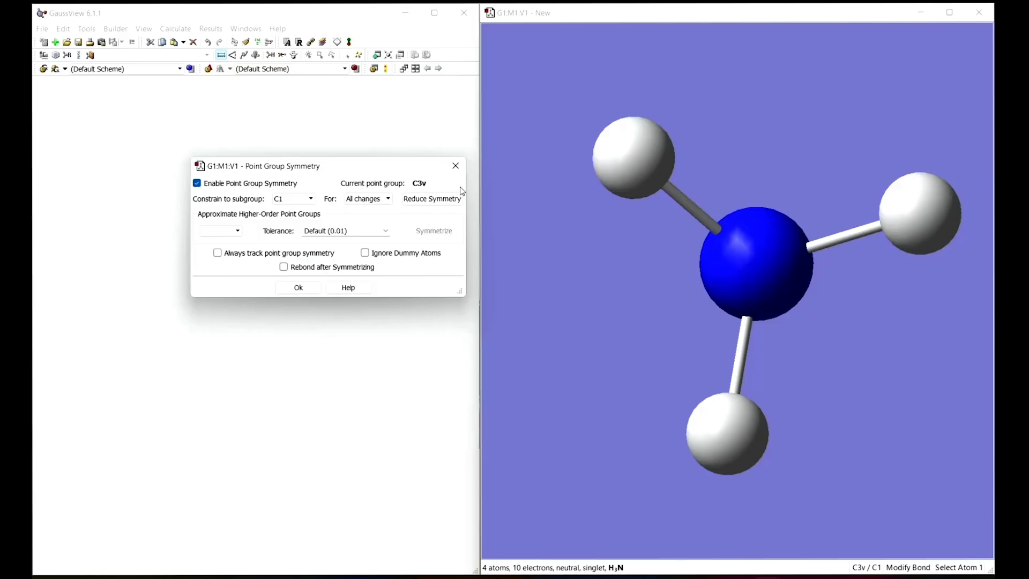
click(299, 290)
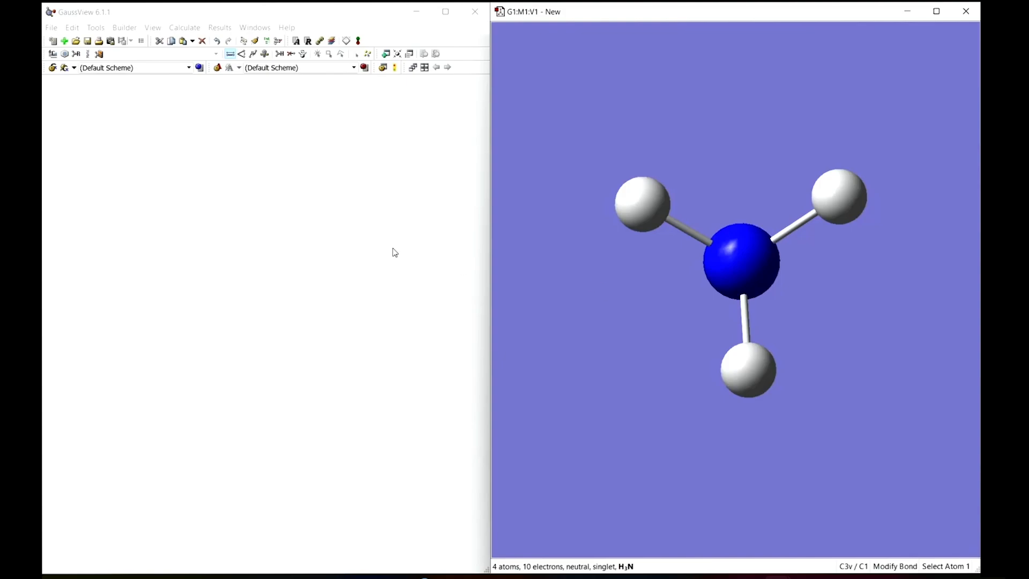
Start a Gaussian calculation setup for the molecule and set the job type to Opt+Freq.
click(187, 31)
click(185, 27)
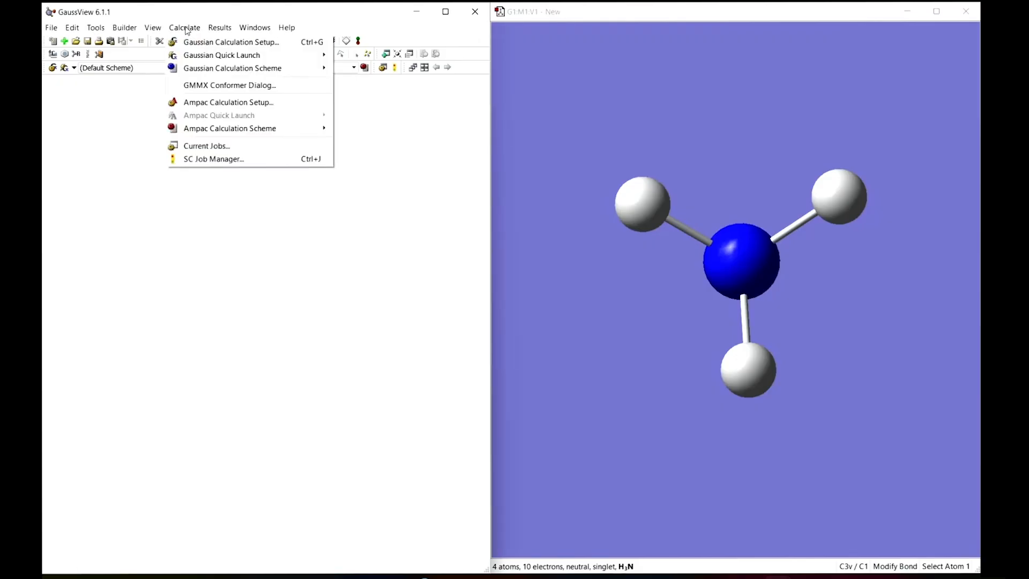
click(191, 45)
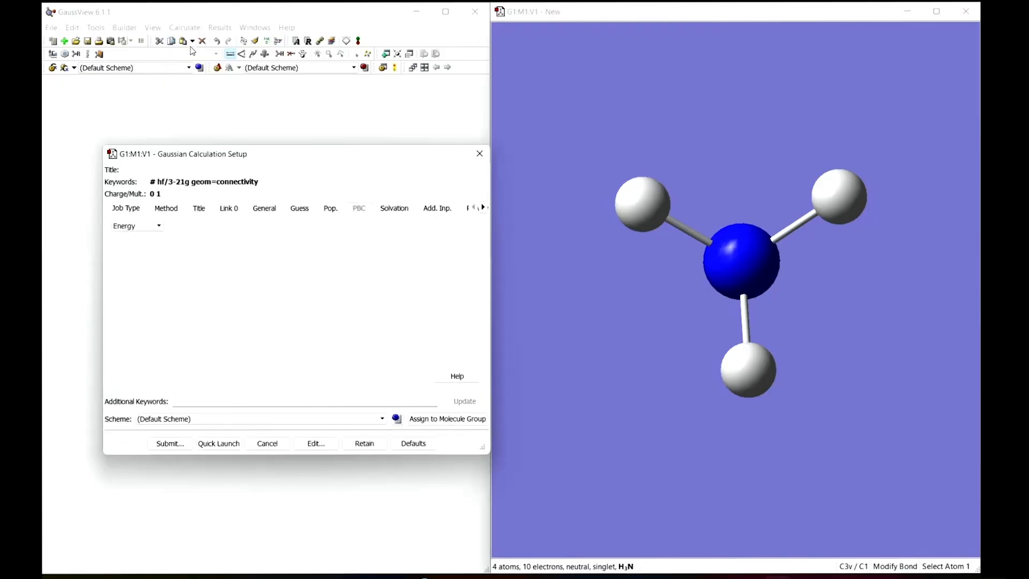
click(146, 229)
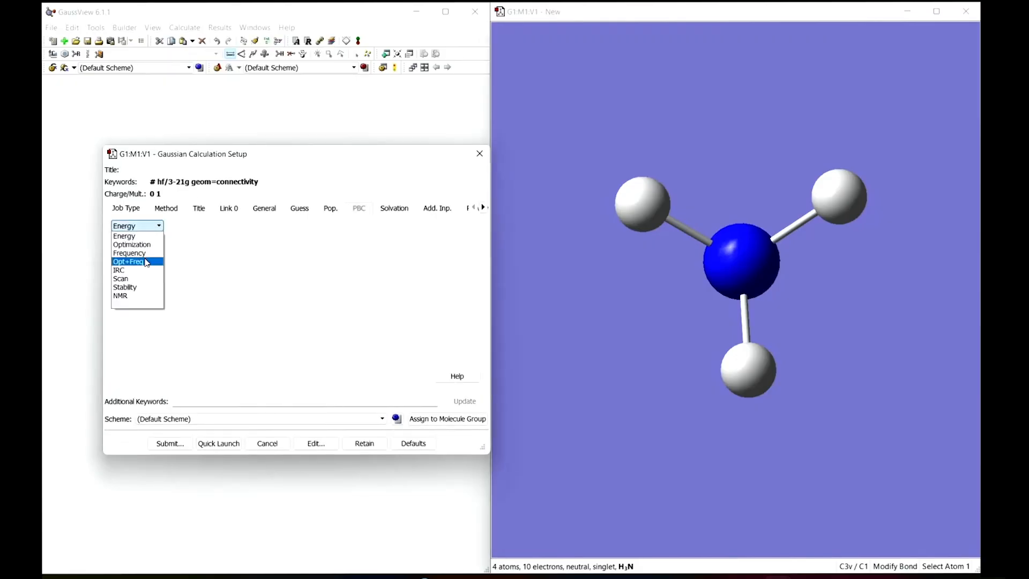
click(145, 262)
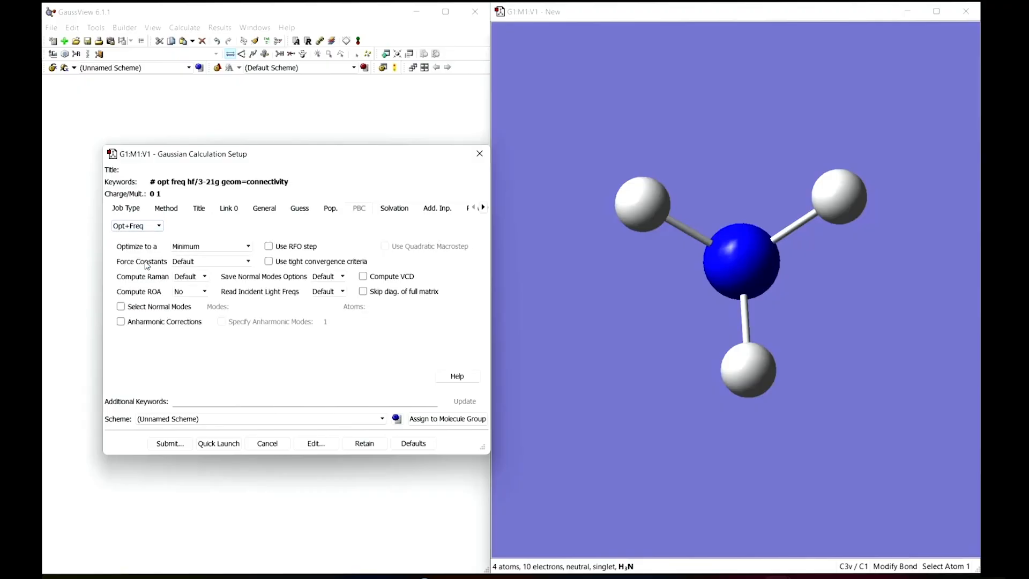
Set the calculation method to ground-state DFT with the B3LYP functional.
click(171, 209)
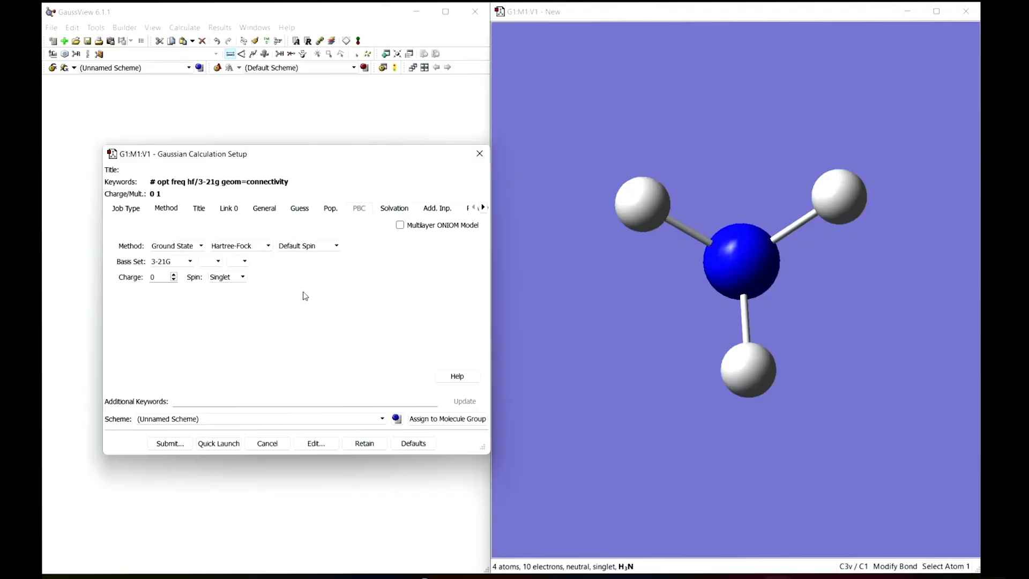
click(266, 245)
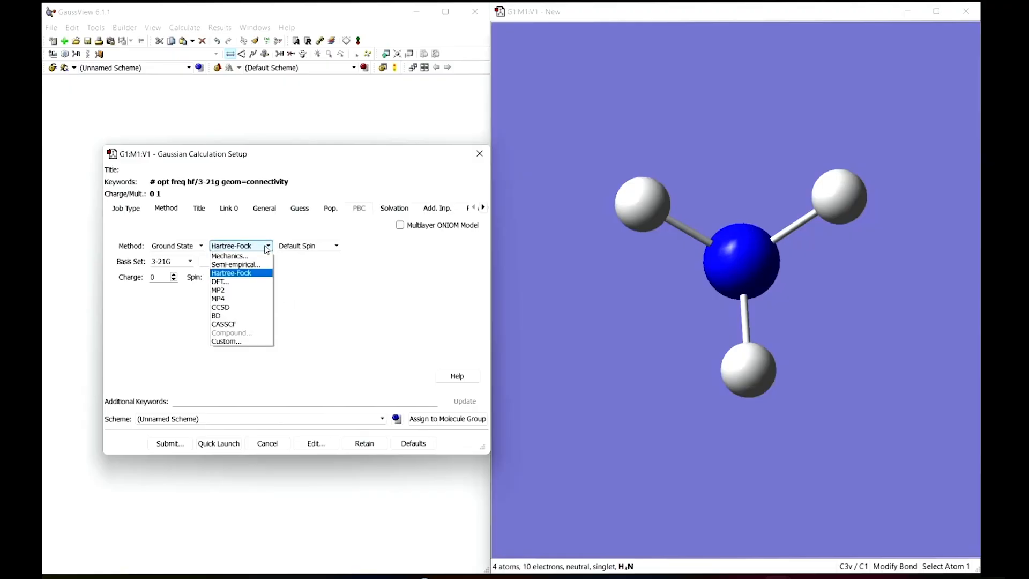
click(258, 282)
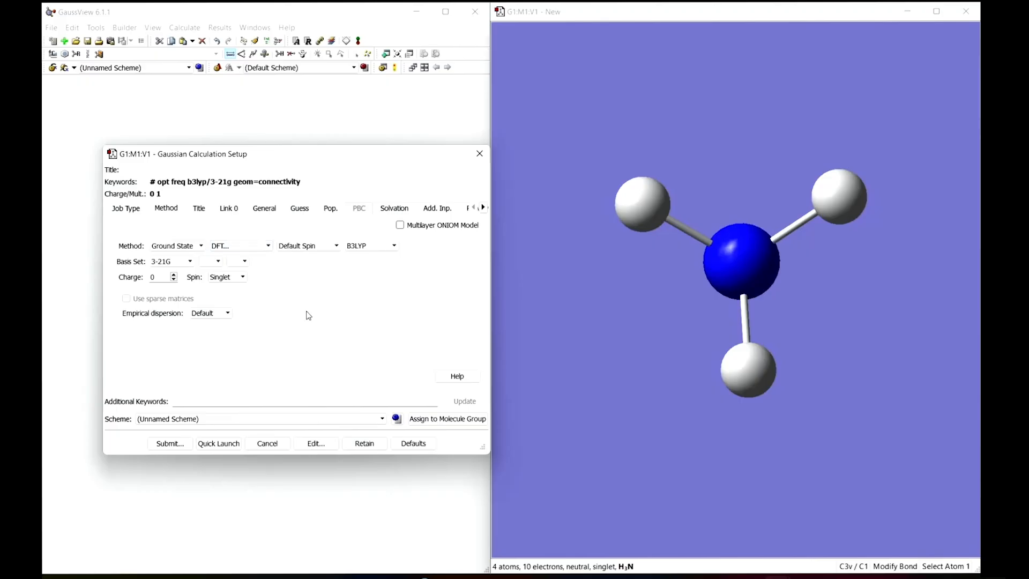
click(371, 246)
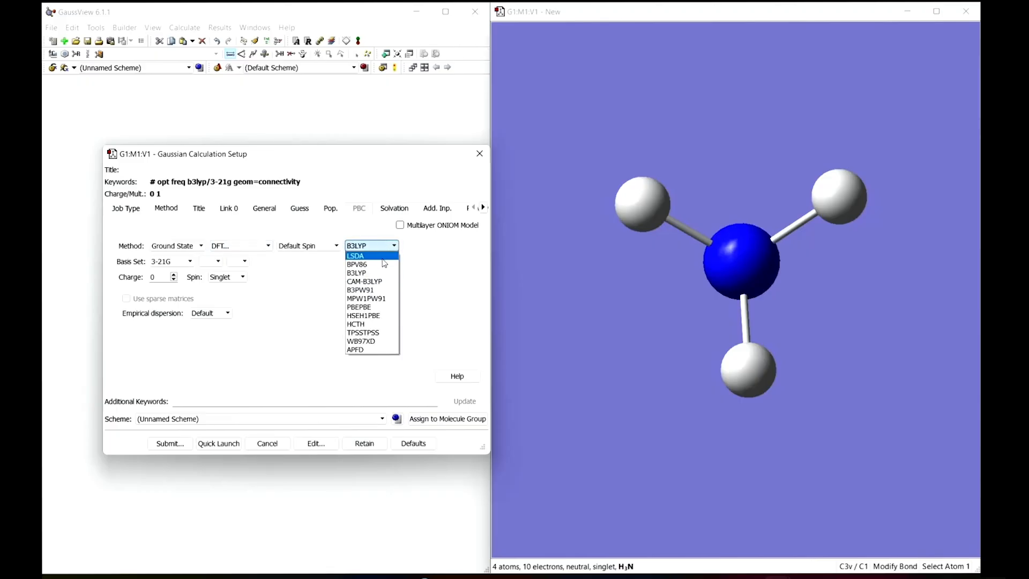
click(378, 272)
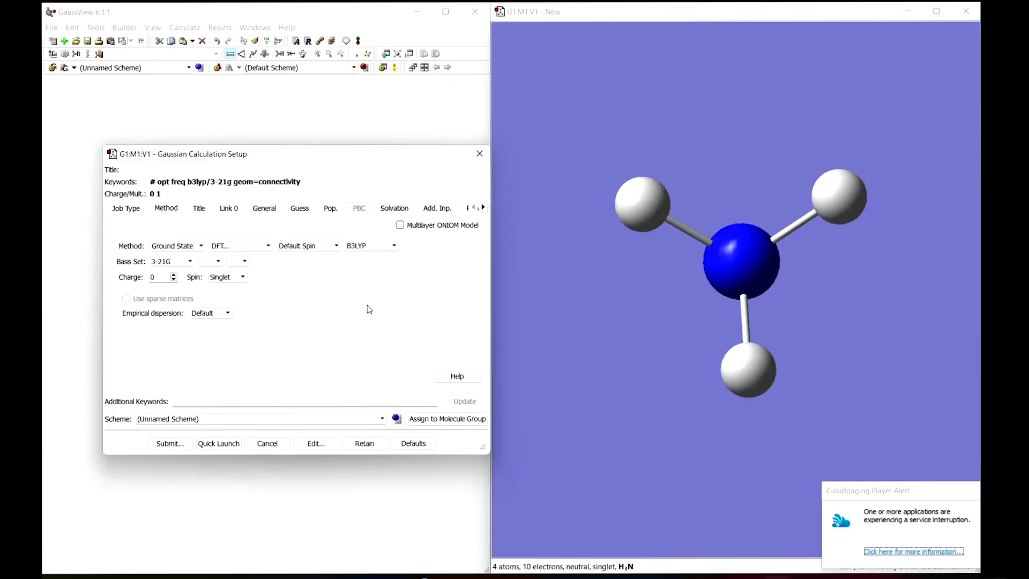
Set the basis set to 6-31G with d and p polarization functions.
click(176, 262)
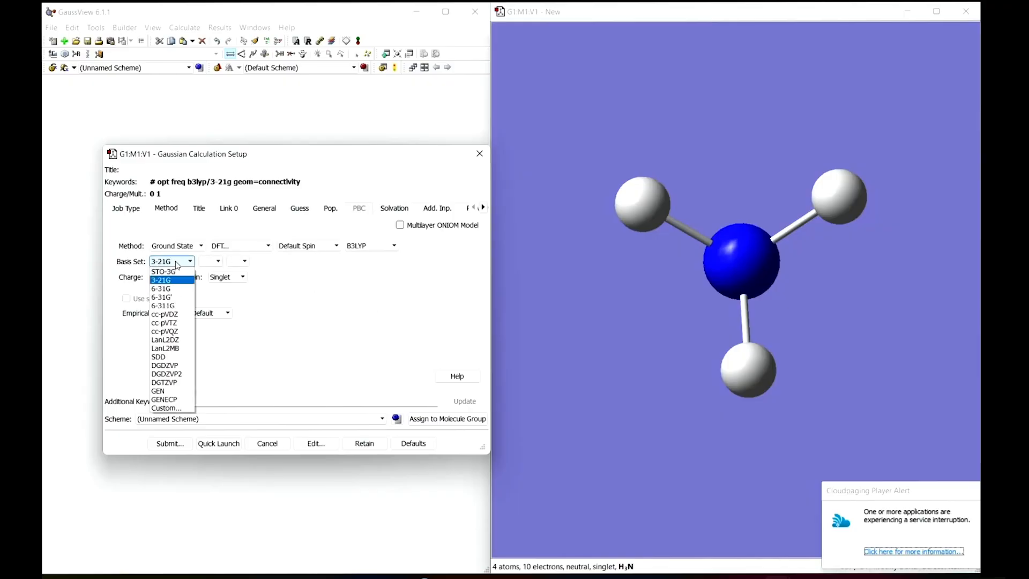
click(175, 289)
click(255, 262)
click(245, 280)
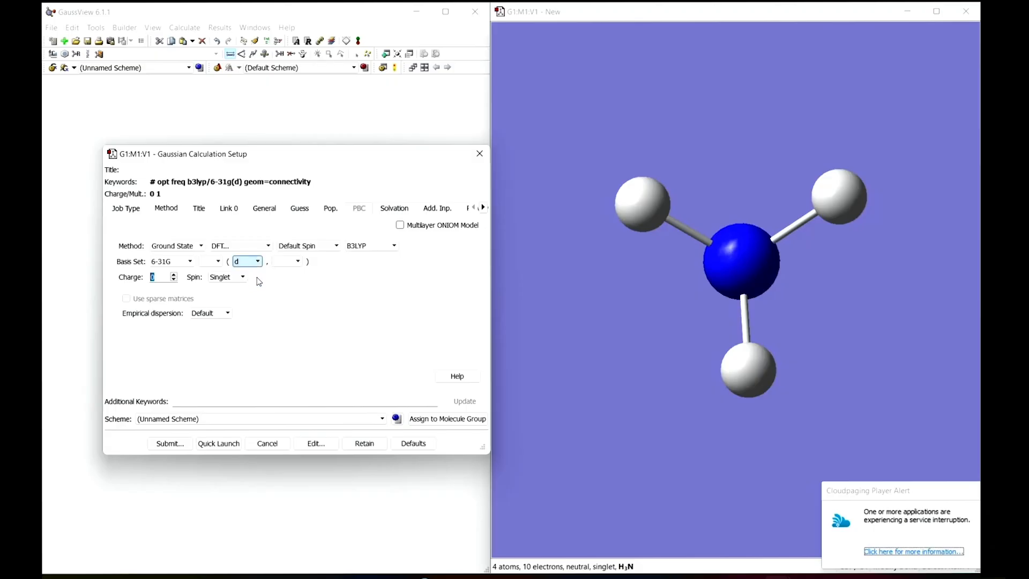
click(289, 261)
click(288, 280)
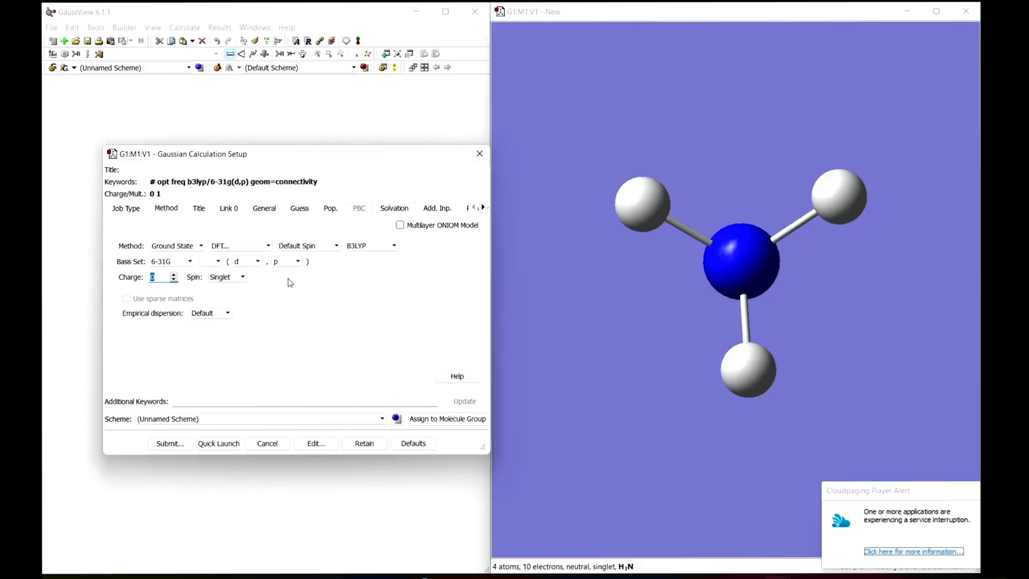
Add the keywords integral=grid=ultrafine and pop=(full,nbo) to the calculation.
click(262, 401)
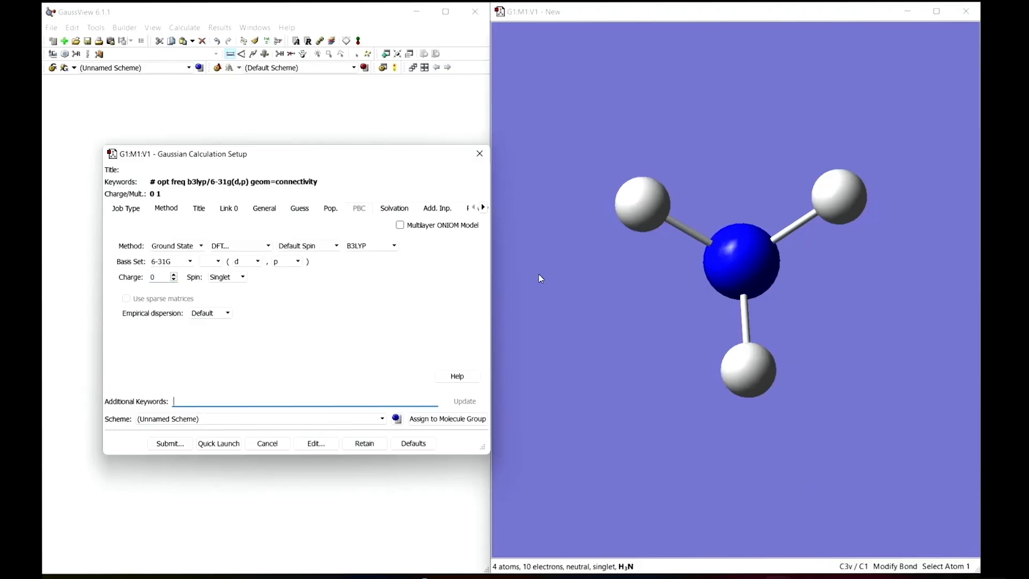
text(integral=grid)
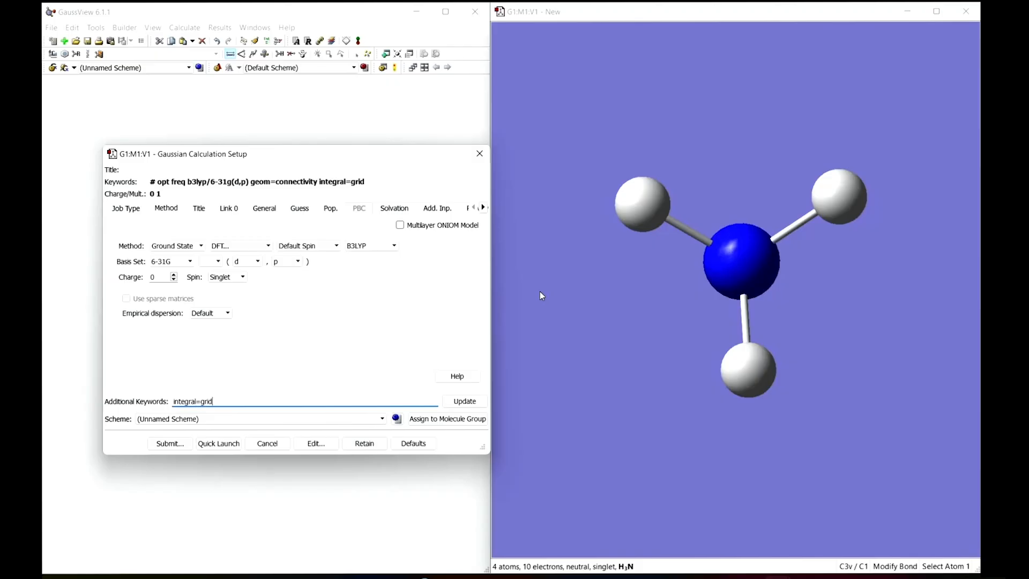
text(=ultrafine pop=(full,nbo))
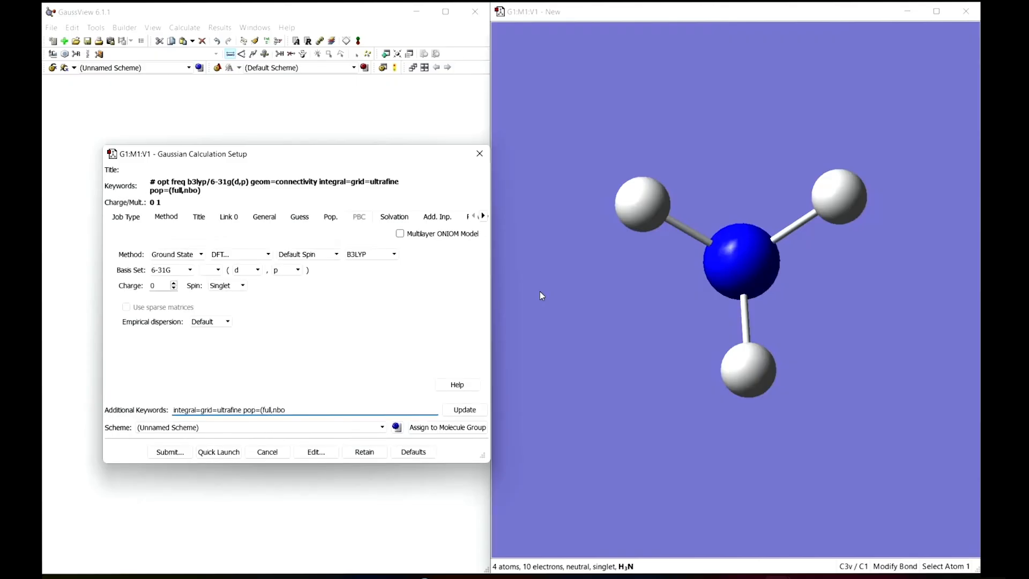
Set the job title to NH3_opt_freq_ followed by the author's first name and 03.
click(203, 216)
click(164, 262)
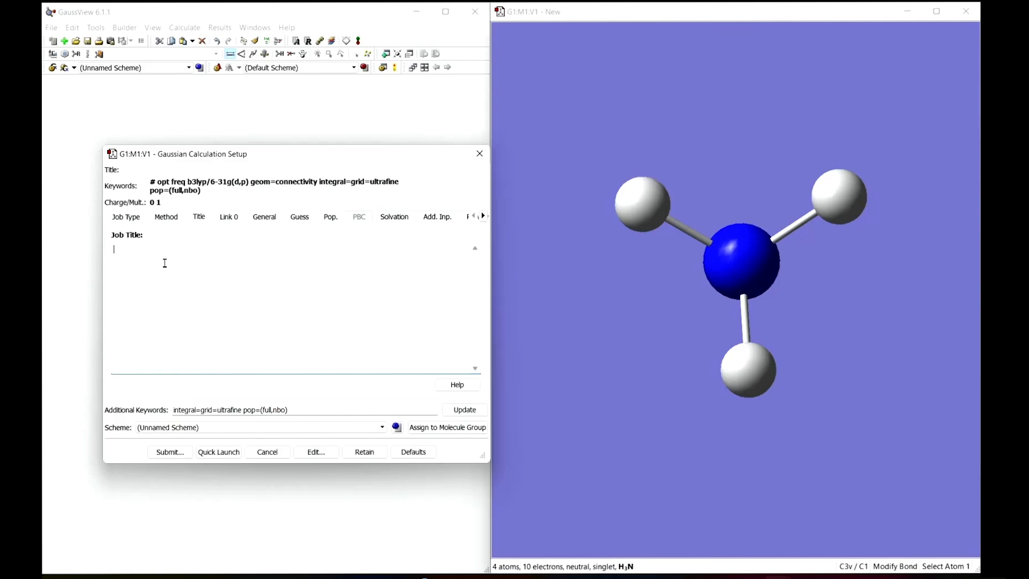
text(NH3_opt_freq_Nina03)
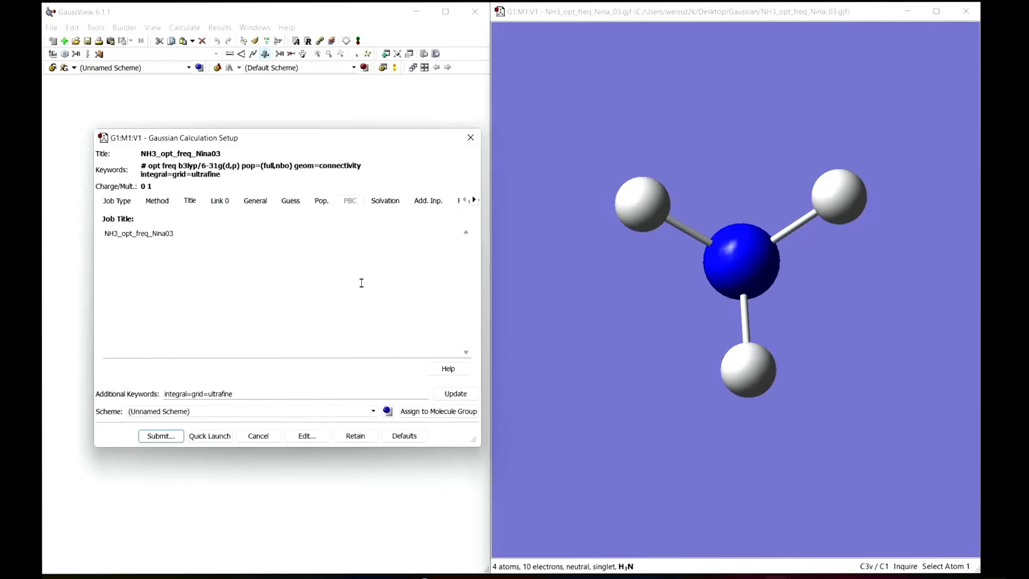
Submit the job to Gaussian, overwriting the existing .gjf input file, and close the molecule window while it runs.
click(159, 436)
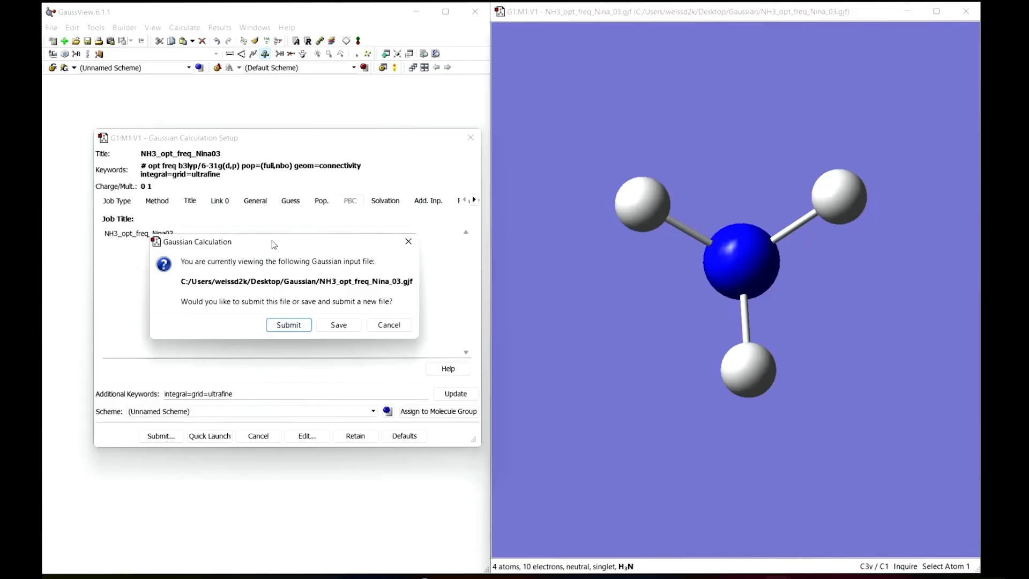
click(338, 325)
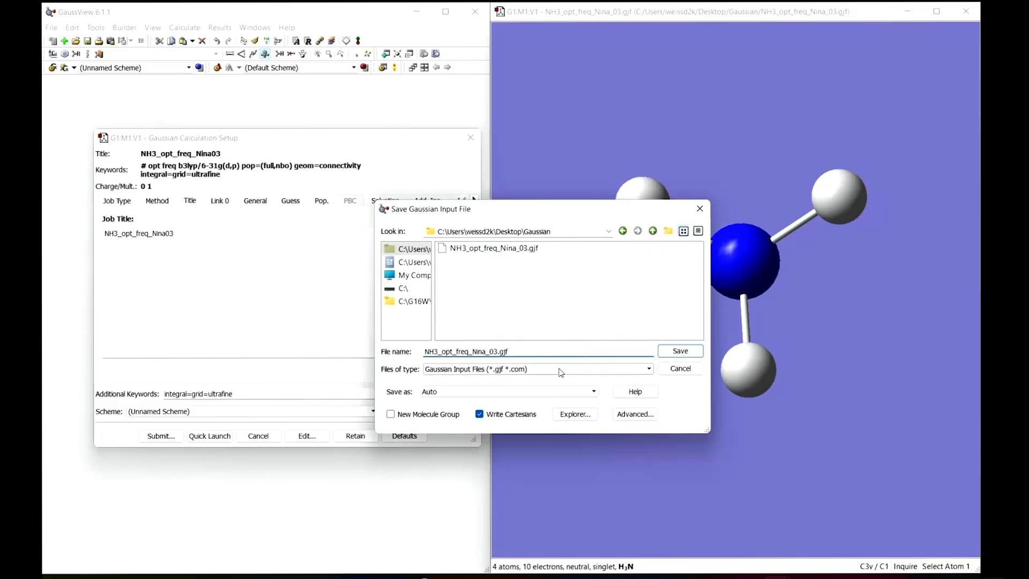
click(676, 351)
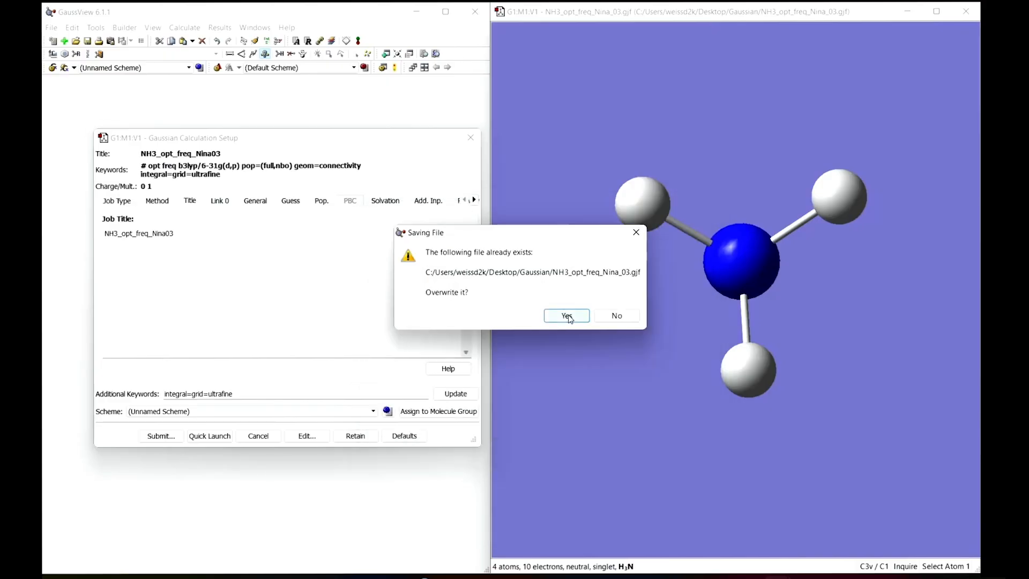
click(568, 318)
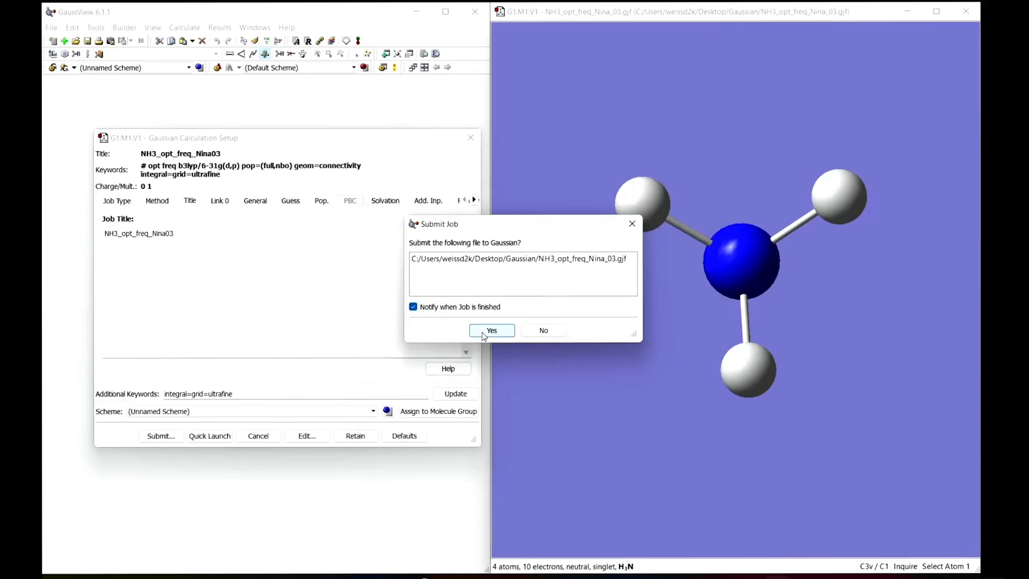
click(489, 331)
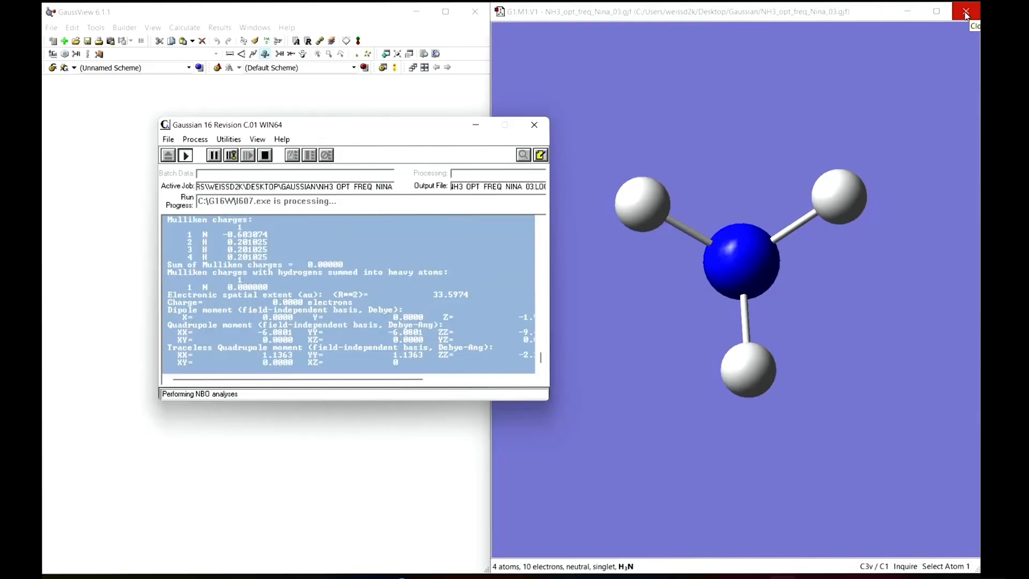
click(966, 11)
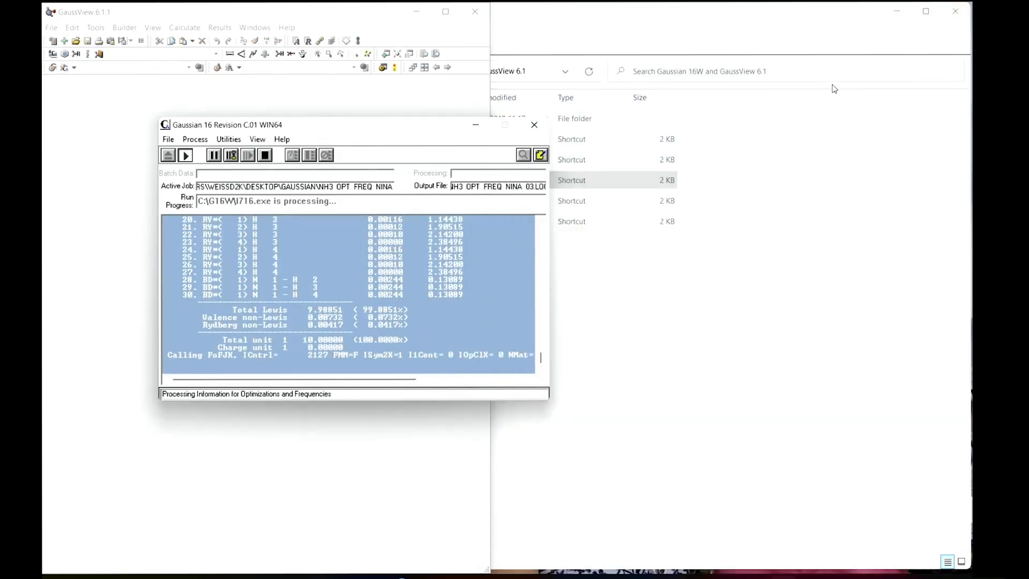
drag(362, 129, 696, 79)
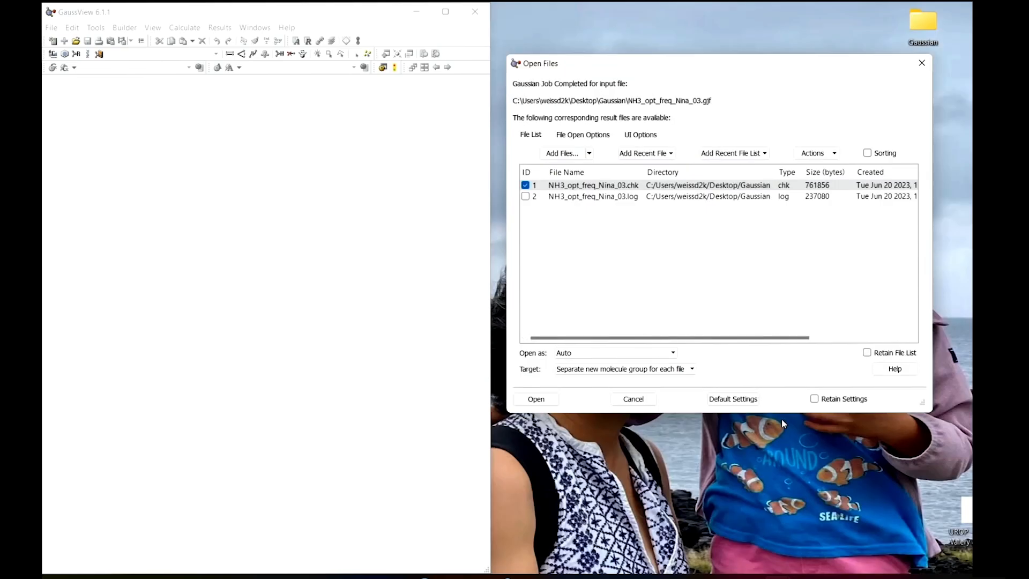
Open only the finished job's .log result, with intermediate optimization geometries read in, and place its window beside the main one.
click(525, 196)
click(525, 185)
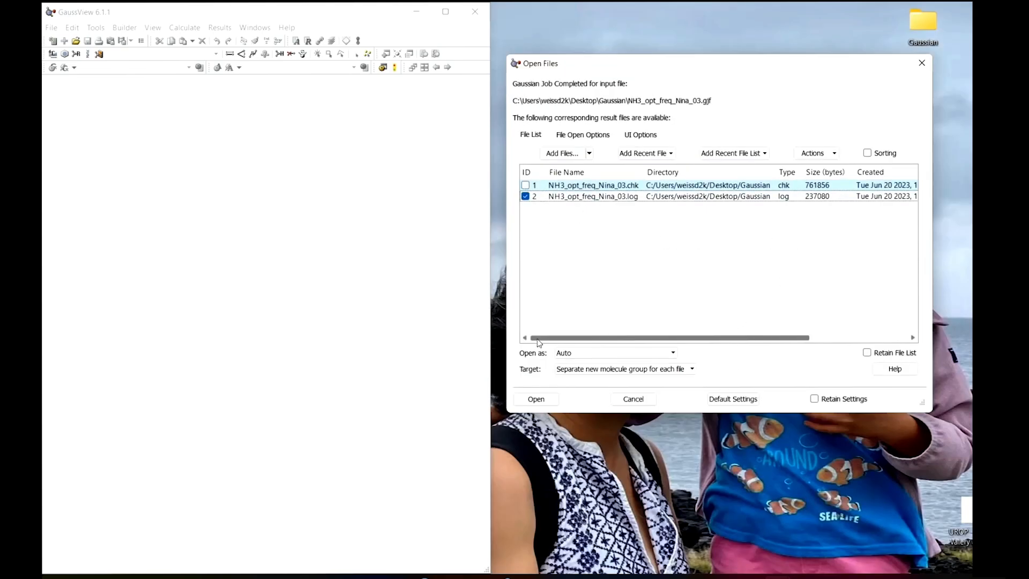
click(583, 135)
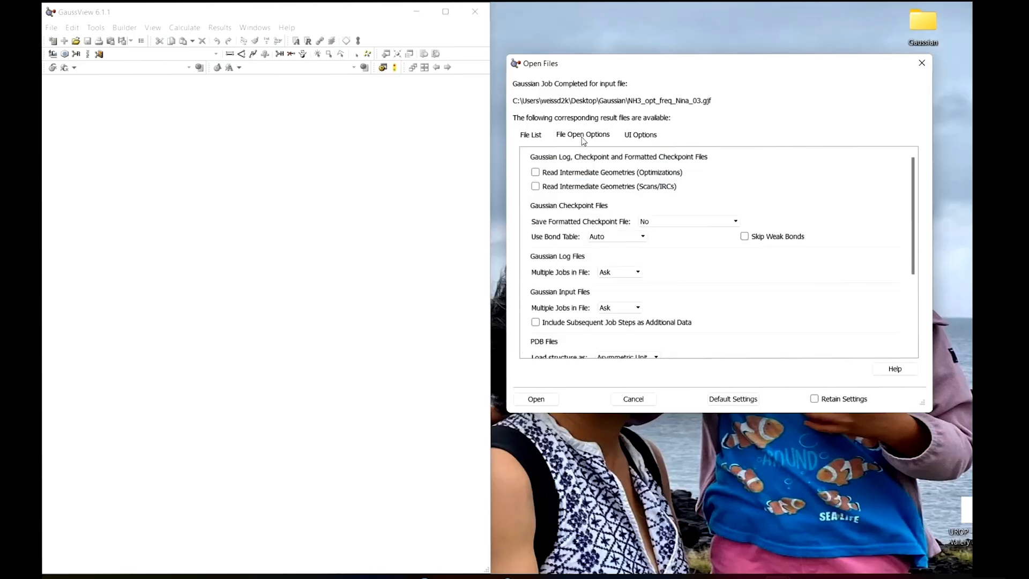
click(535, 173)
click(534, 399)
drag(427, 7, 1002, 22)
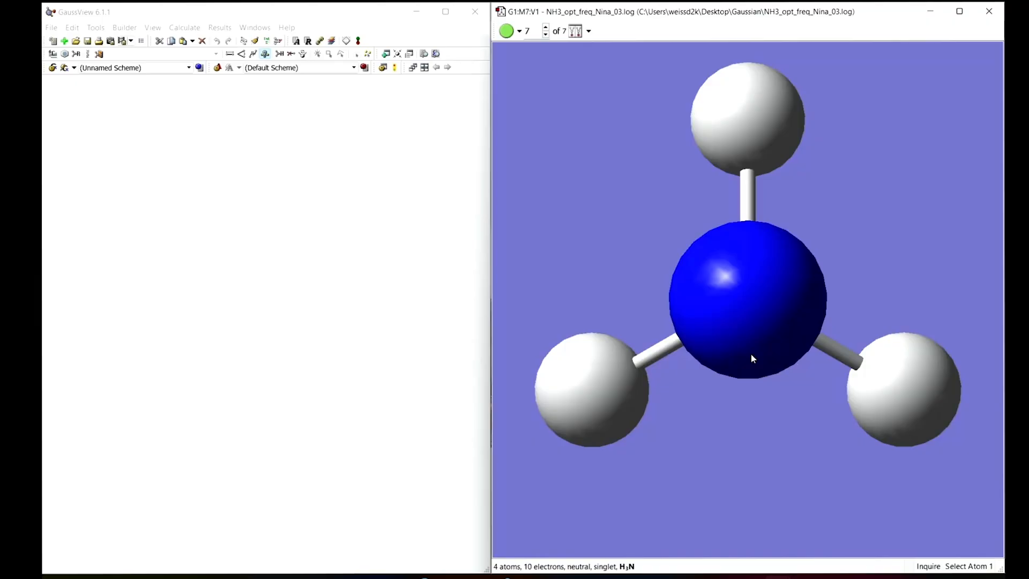
Review the calculation summary for the optimized ammonia, including energy, gradient norm, imaginary frequencies and point group, and close it.
click(226, 30)
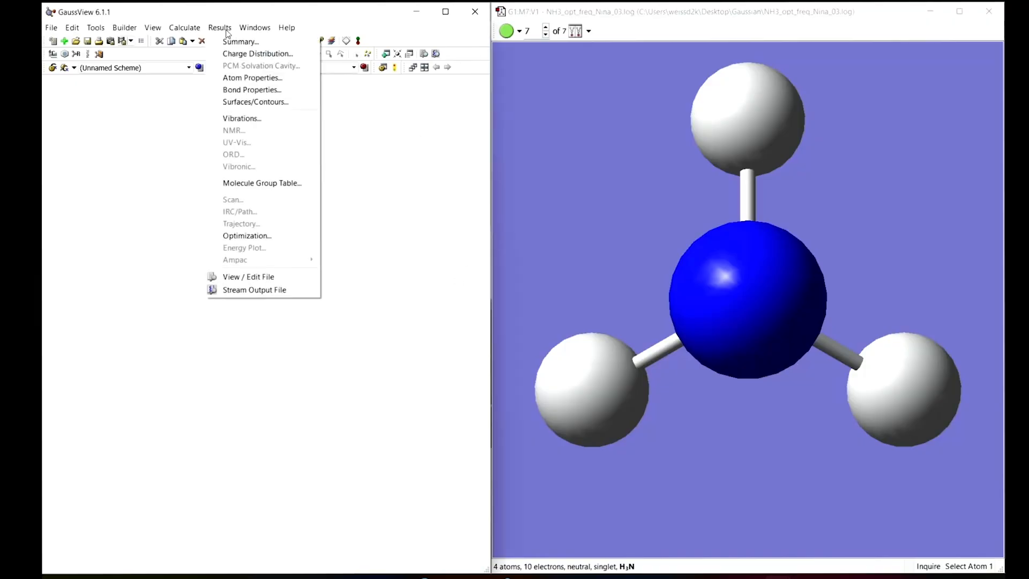
click(233, 42)
drag(429, 141, 318, 107)
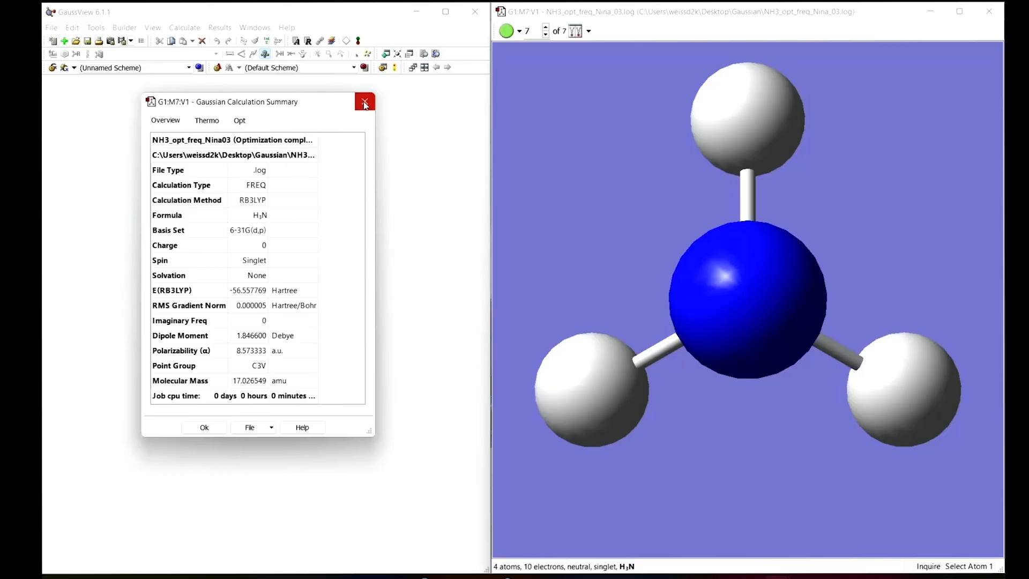
click(364, 103)
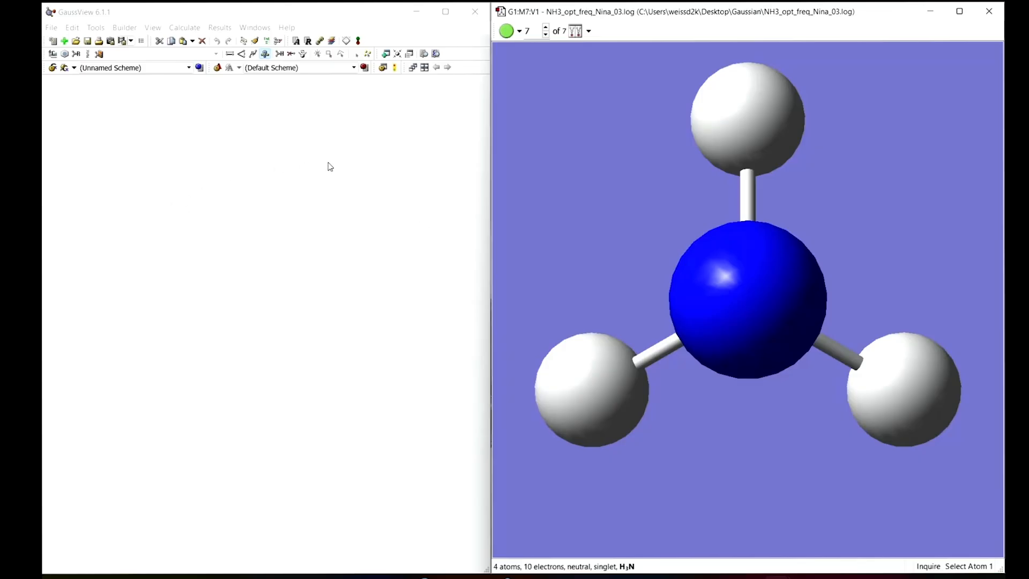
Play the animation of the ammonia optimization geometries and stop it.
click(507, 32)
click(507, 32)
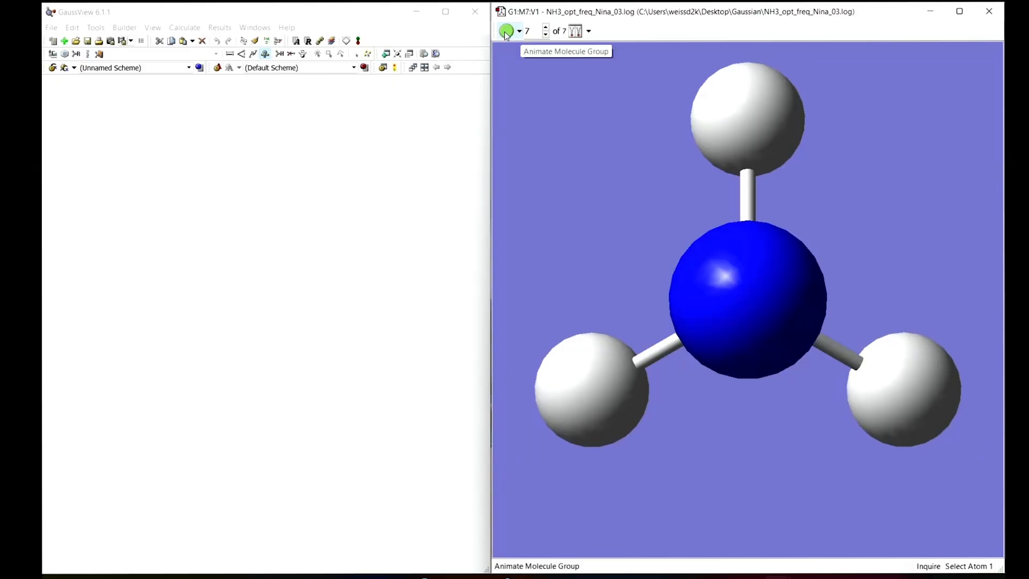
click(506, 33)
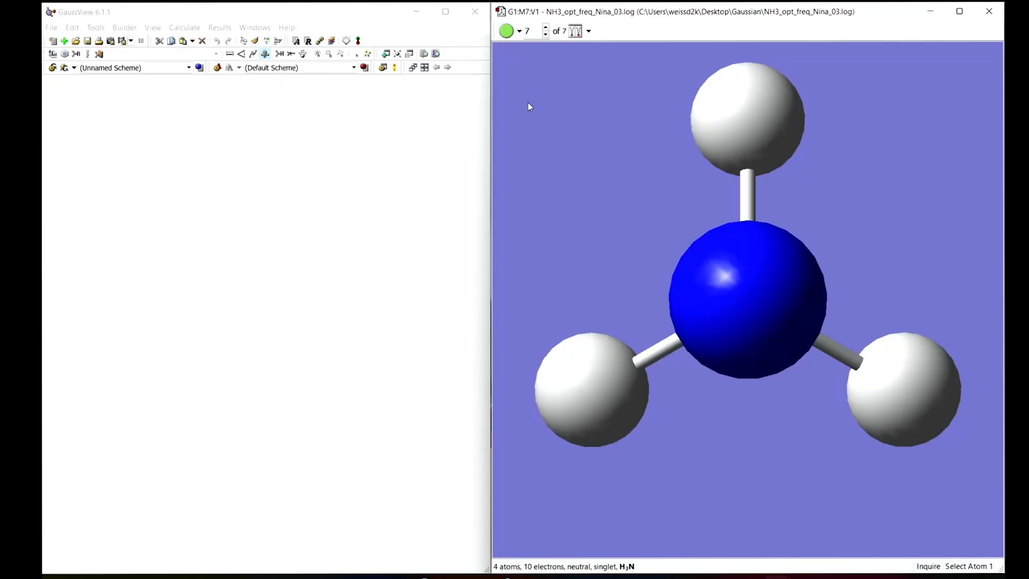
Go through the optimization geometries one by one back to geometry 1 and forward again to geometry 7.
click(547, 35)
click(547, 35)
click(547, 36)
click(547, 35)
click(547, 36)
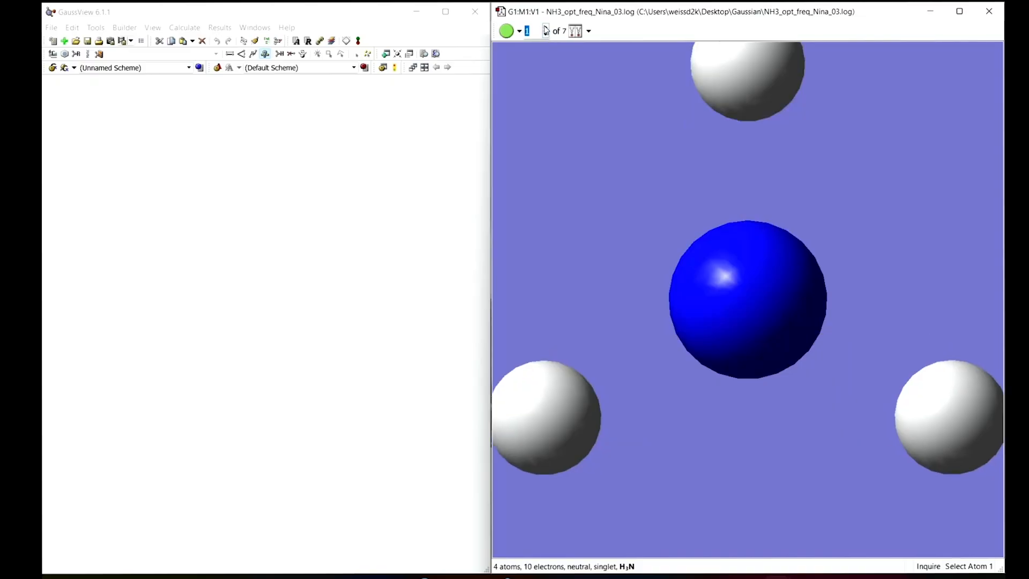
click(545, 29)
click(545, 29)
click(545, 28)
click(545, 28)
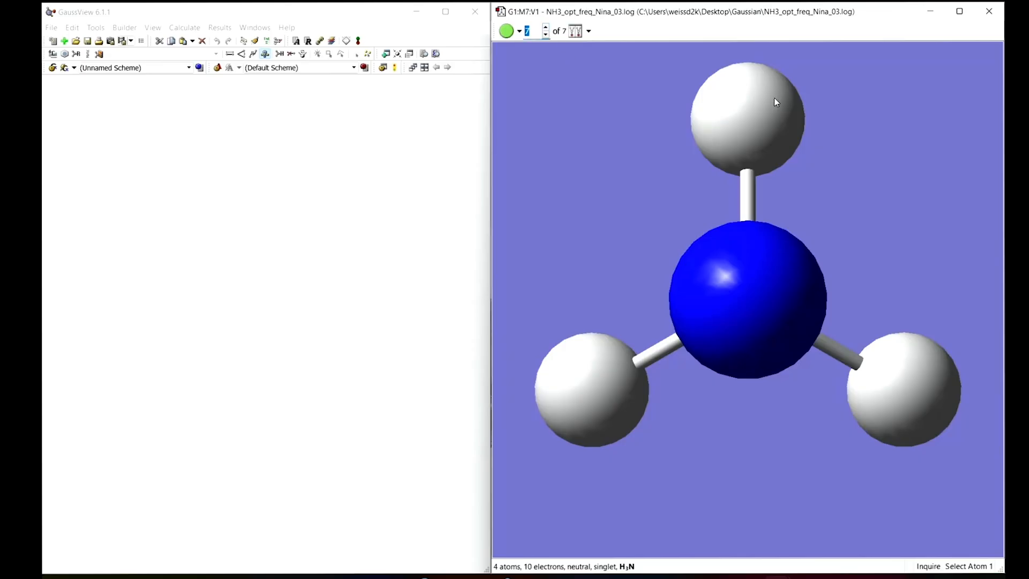
Examine the optimization plots of the ammonia job, with the plot window enlarged to show the curves fully.
click(229, 30)
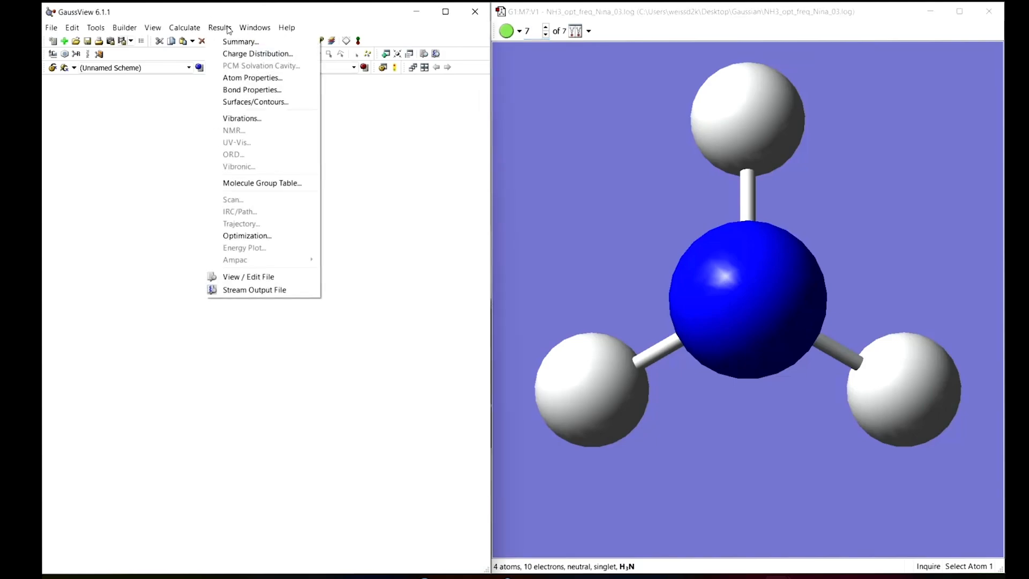
click(244, 236)
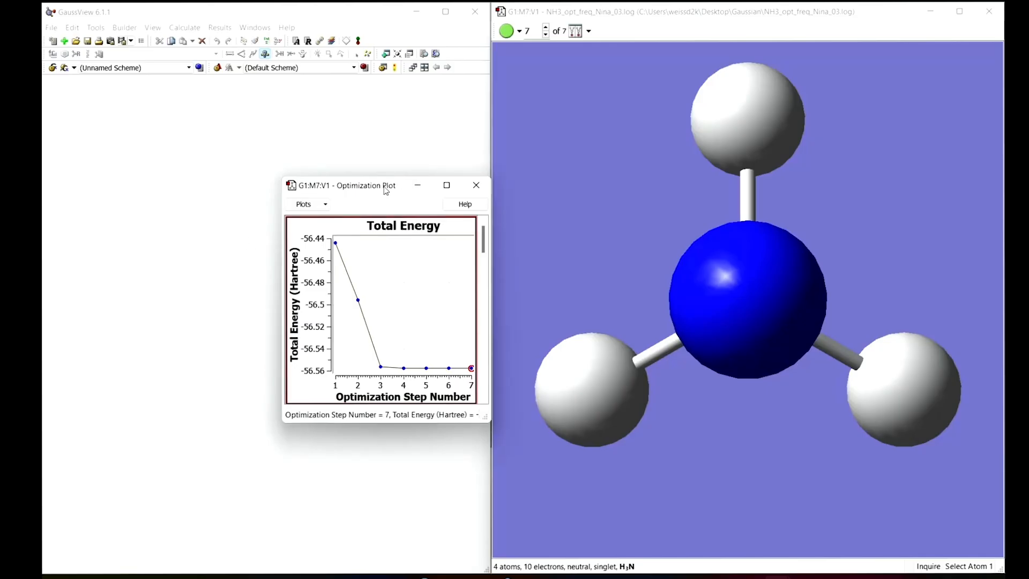
drag(366, 185, 166, 78)
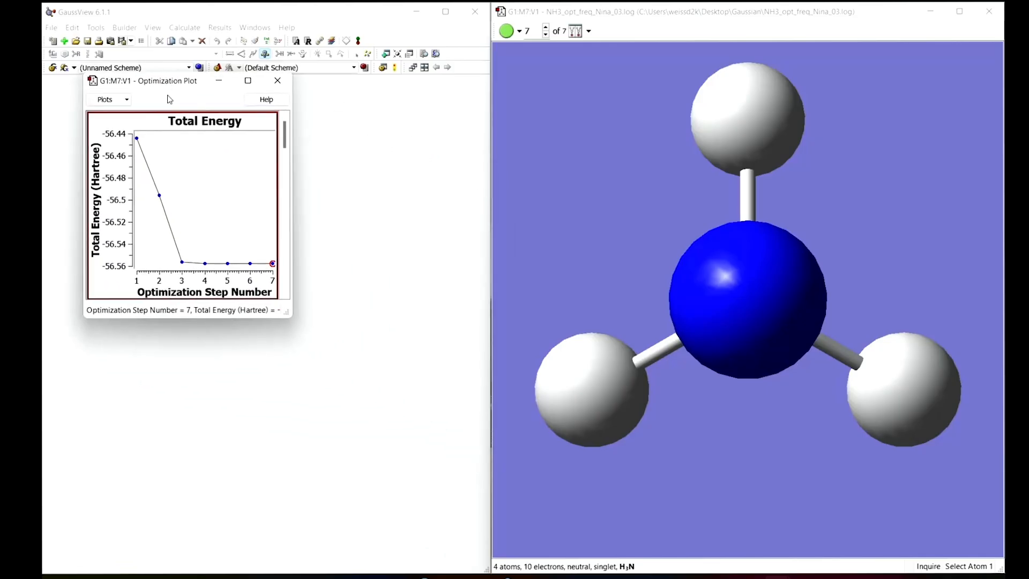
drag(288, 315, 557, 537)
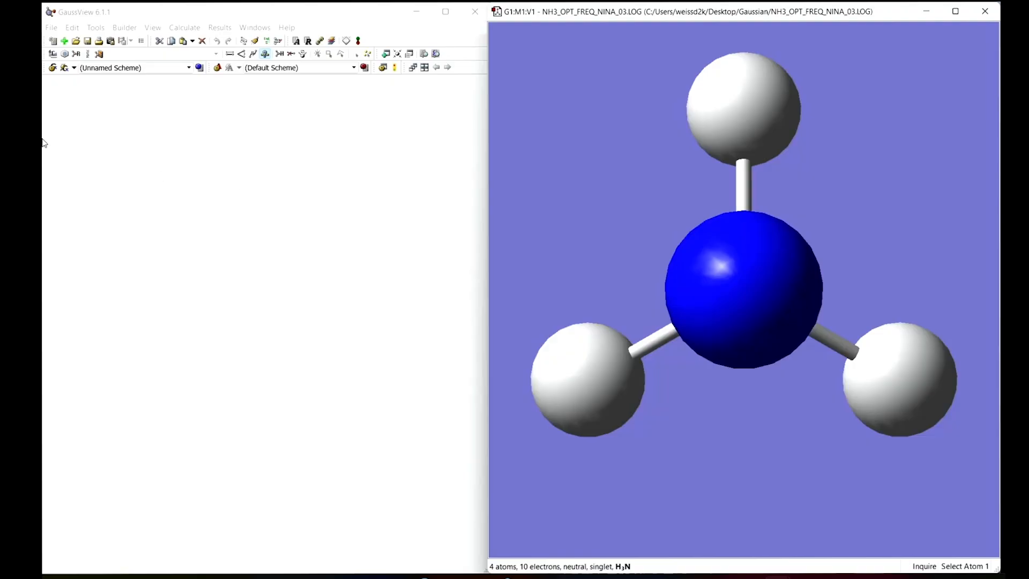
List the vibrational modes of the ammonia frequency result and show displacement vectors for mode 1 on the molecule.
click(216, 30)
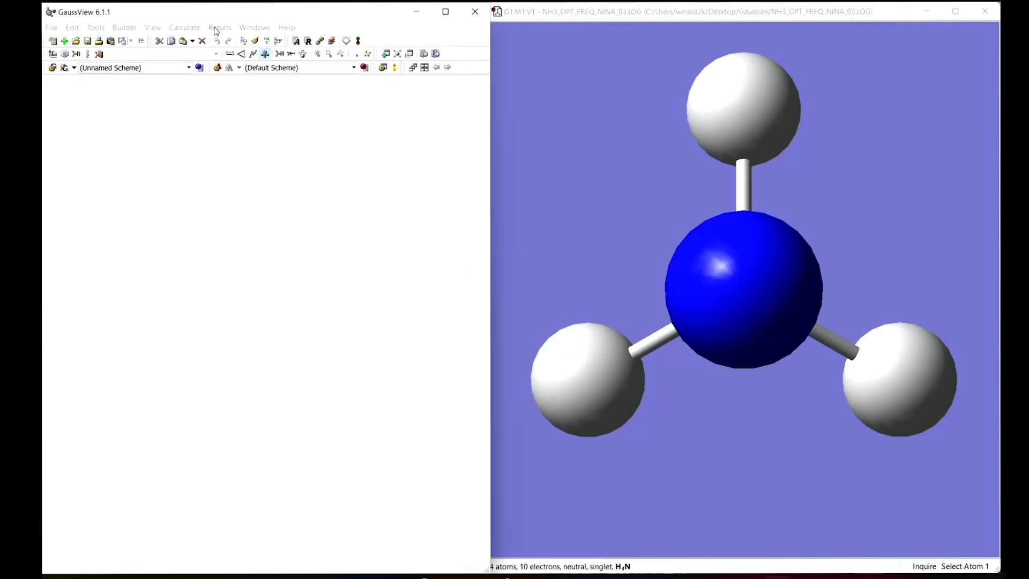
click(216, 30)
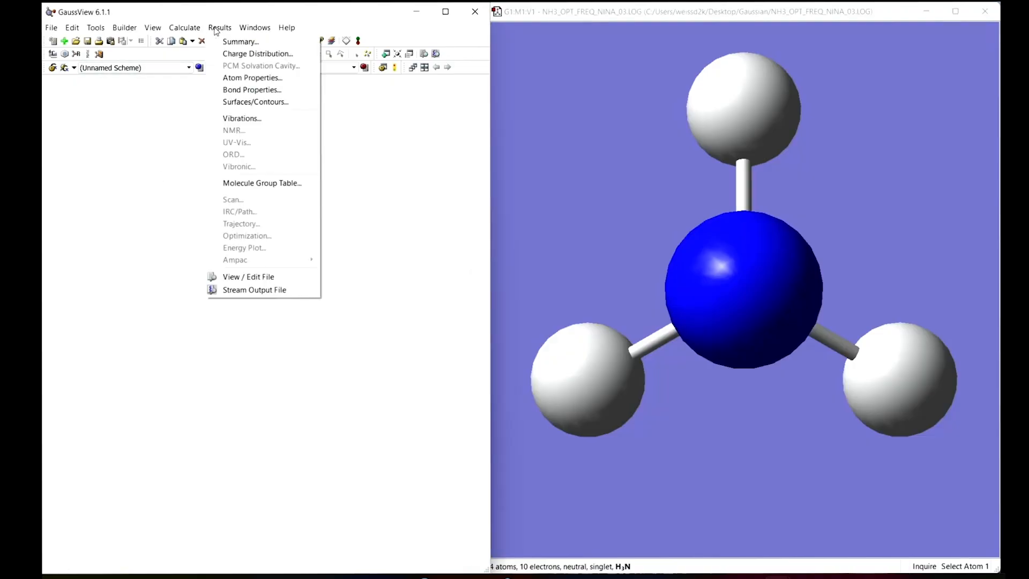
click(229, 118)
drag(458, 113, 327, 108)
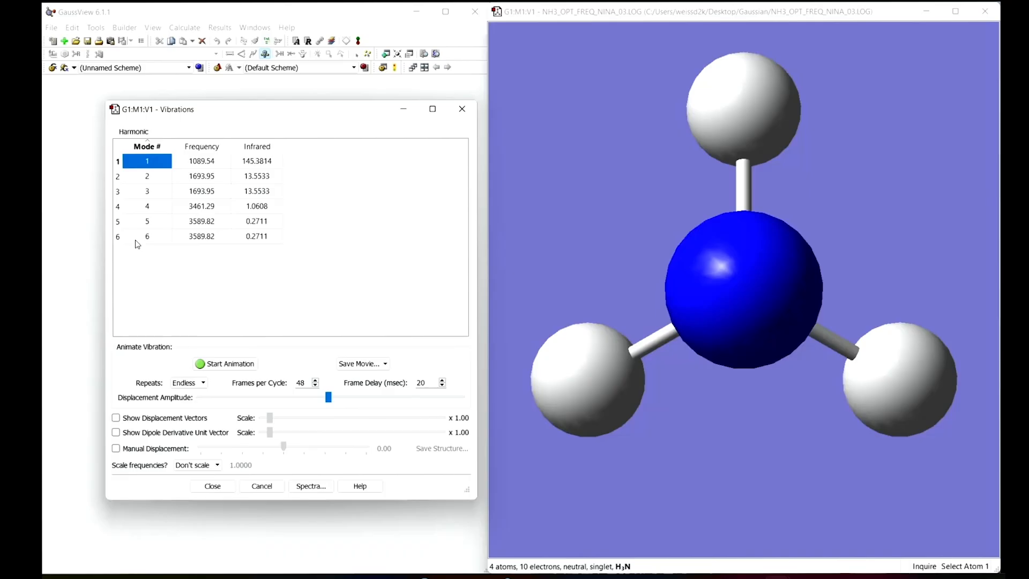
click(116, 418)
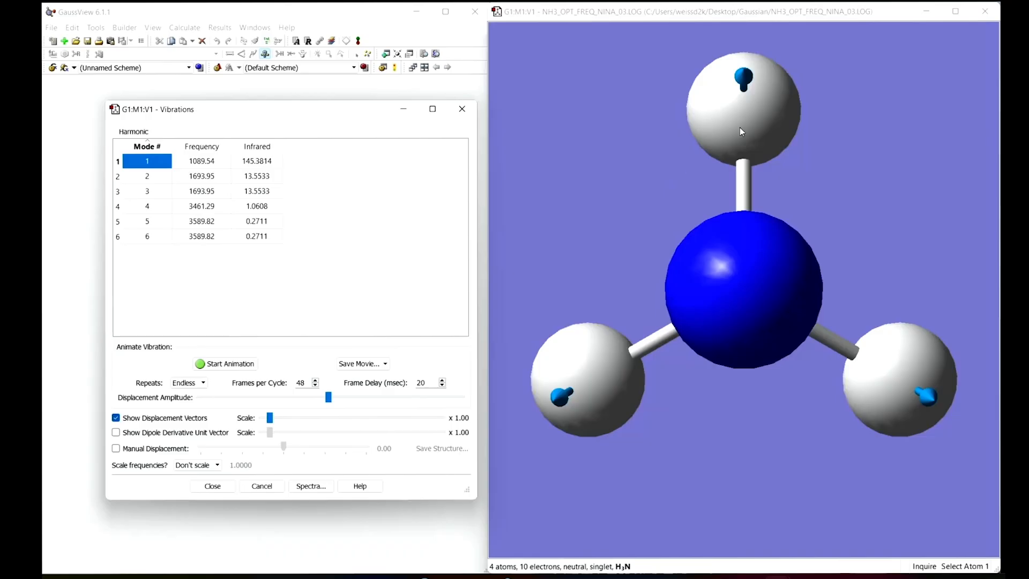
drag(728, 106, 705, 111)
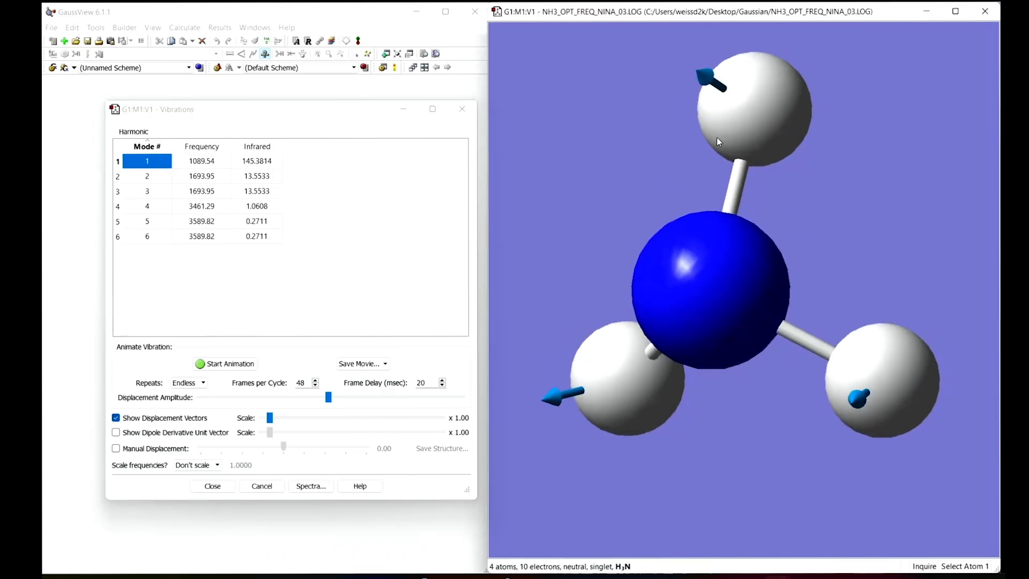
Animate vibrational mode 1 of ammonia, stop it, and start the animation of mode 2.
click(231, 364)
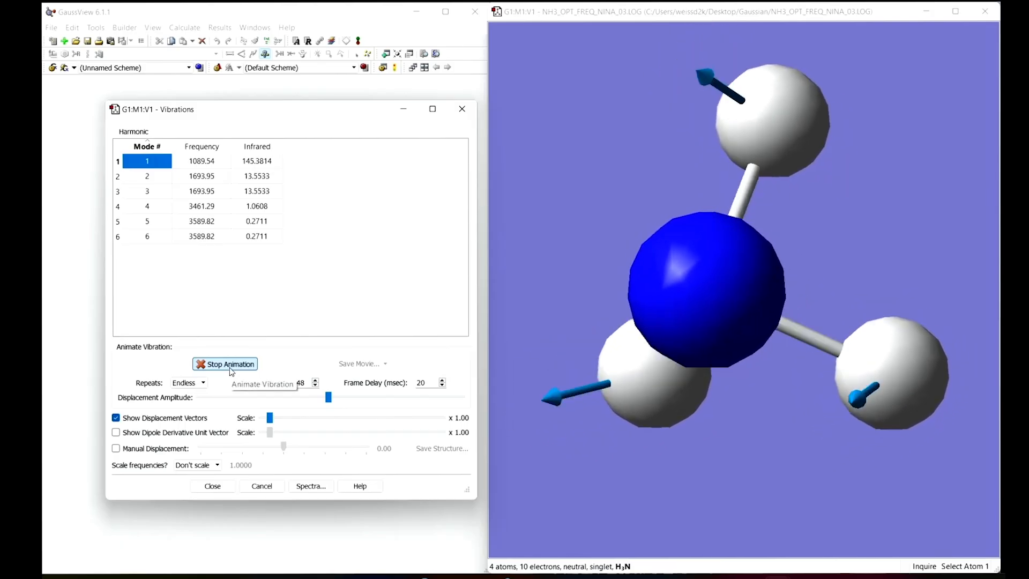
click(232, 364)
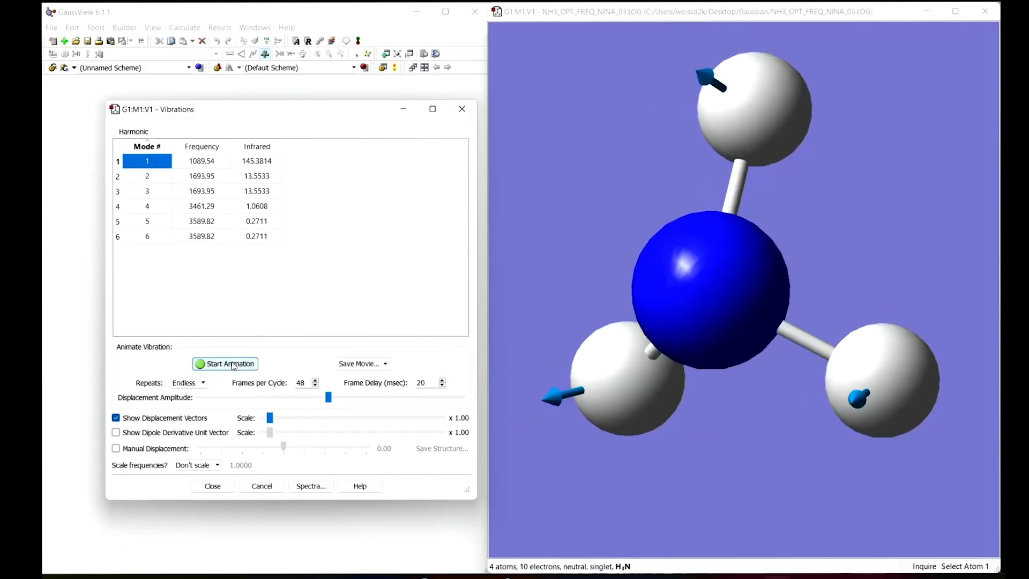
click(149, 175)
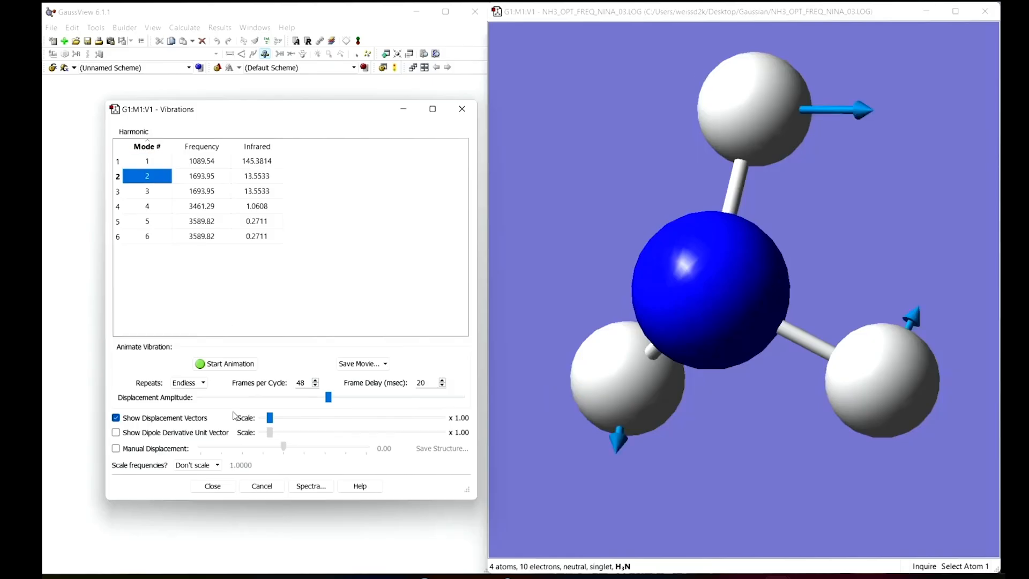
click(240, 368)
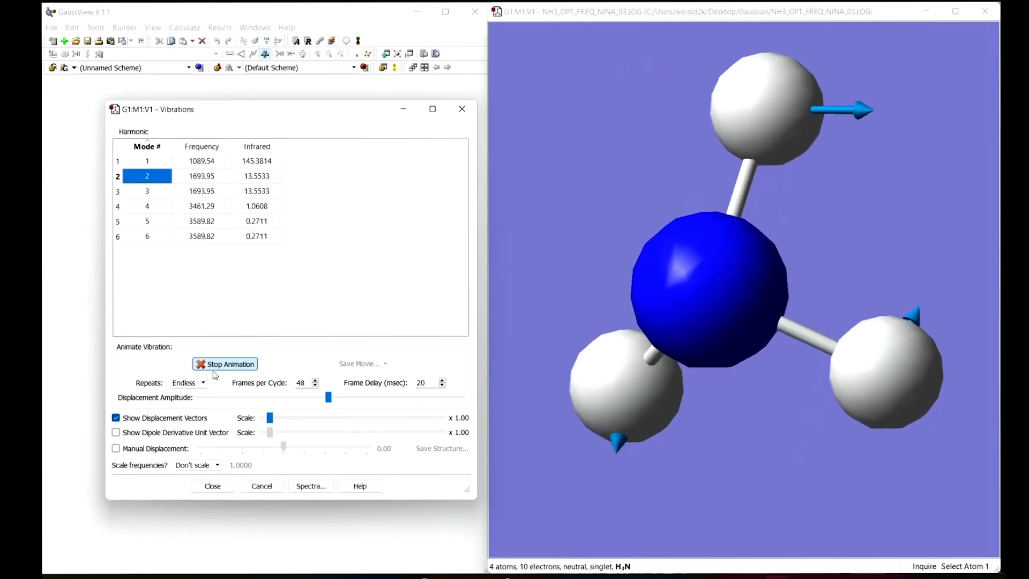
Stop the mode 2 animation and animate ammonia's vibrational modes 3, 4, 5 and 6 one after another.
click(215, 366)
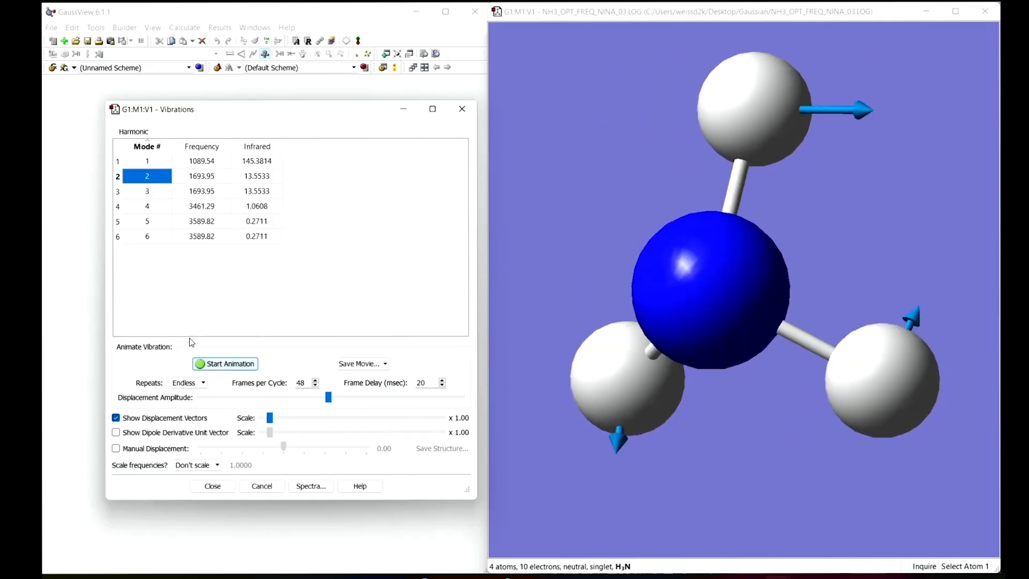
click(134, 193)
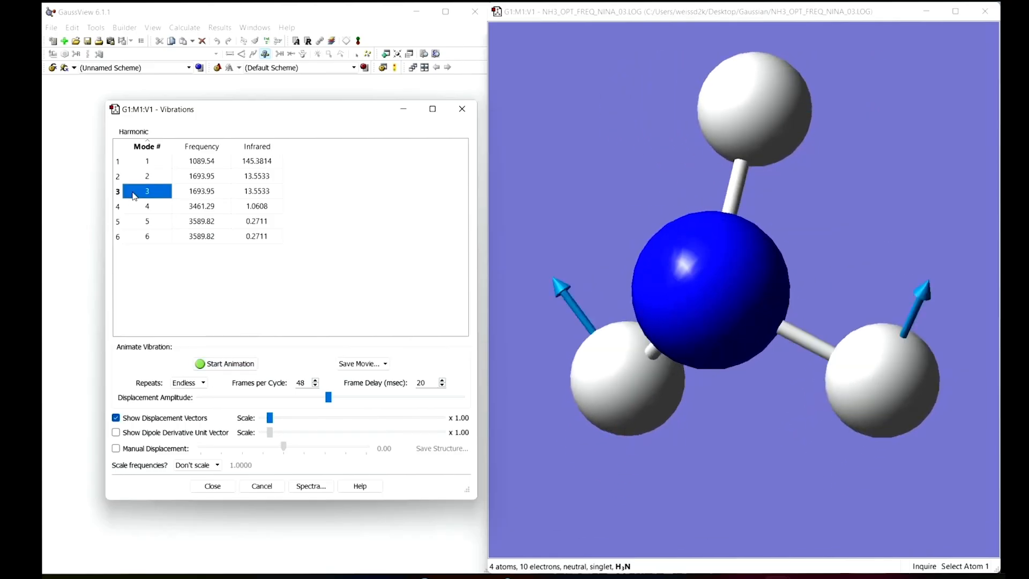
click(241, 368)
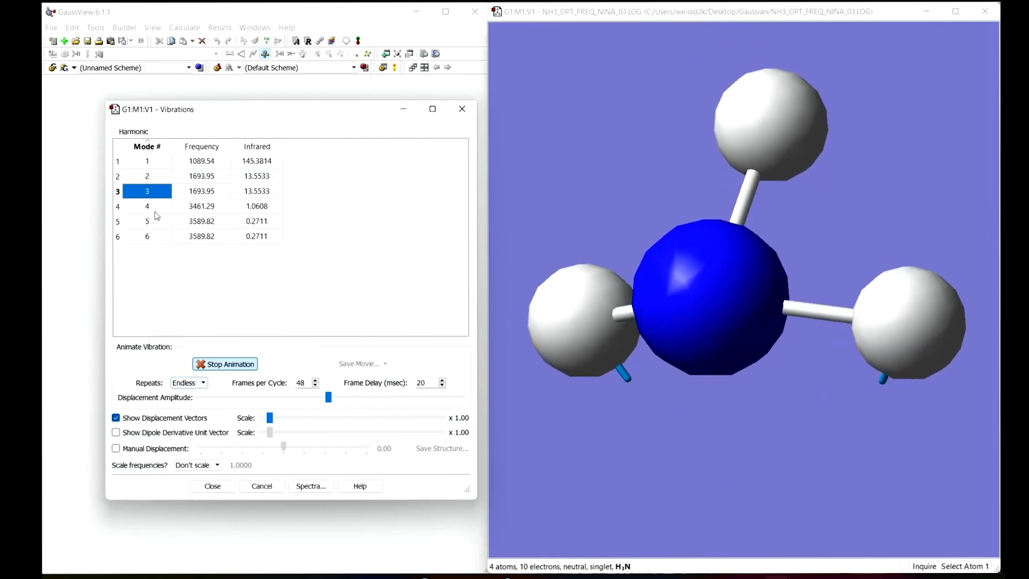
click(159, 207)
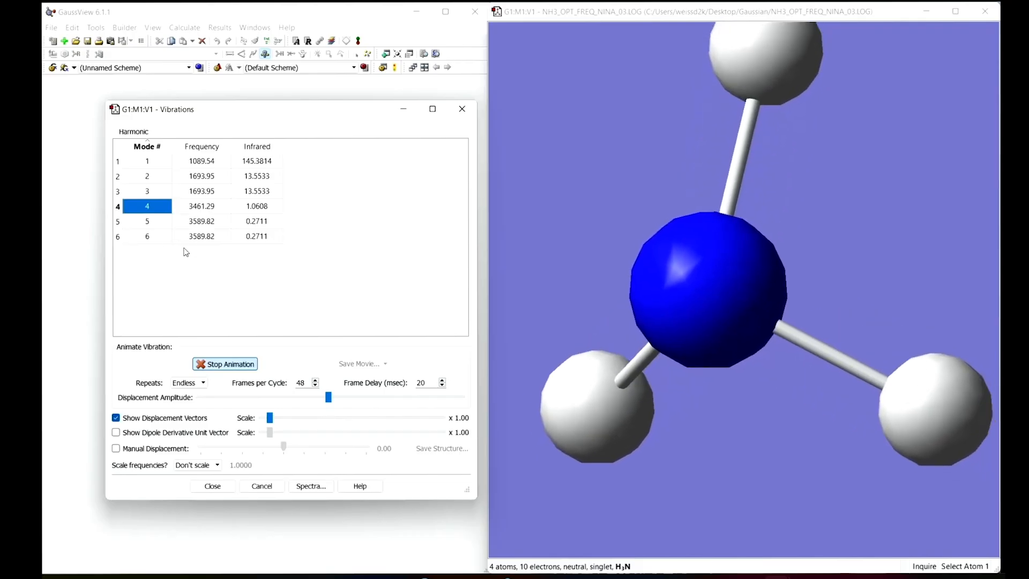
click(154, 224)
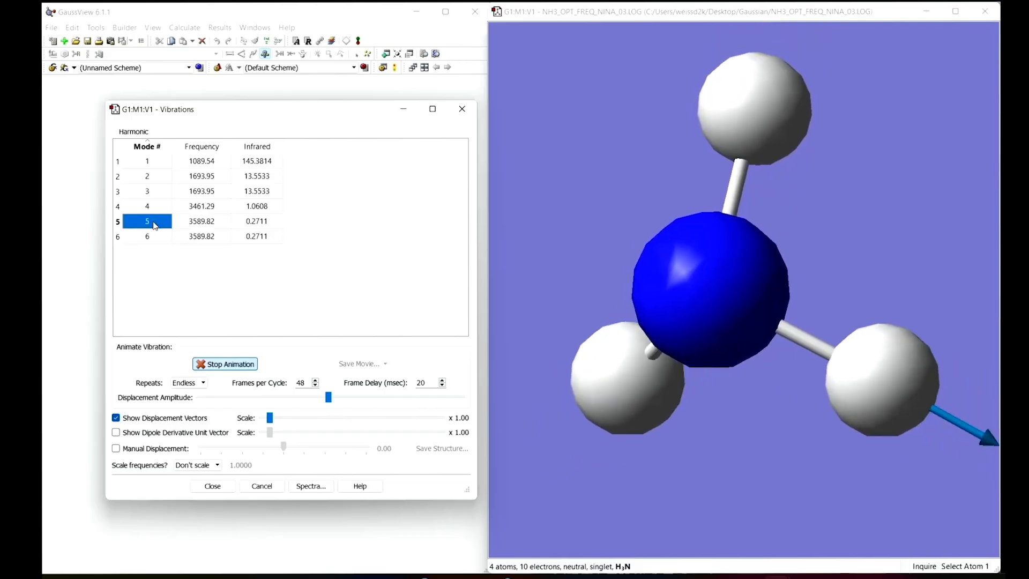
drag(613, 104, 674, 92)
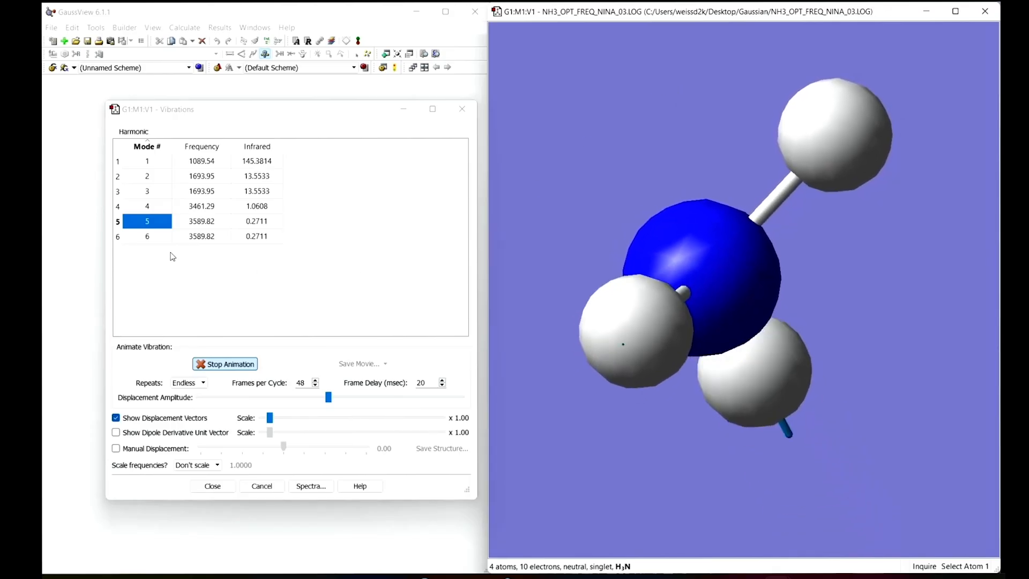
click(146, 237)
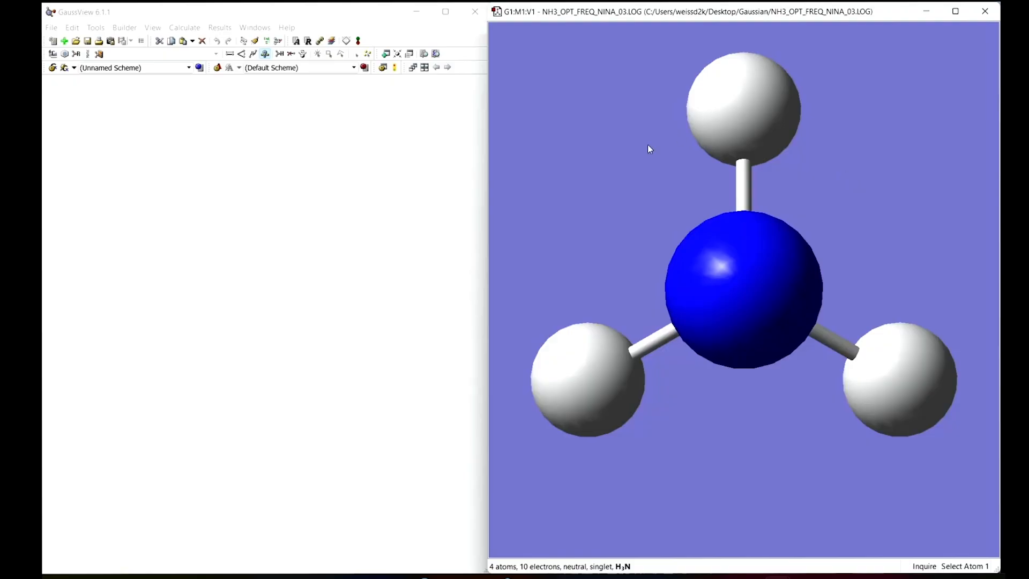
Show ammonia's charge distribution with NBO charges, colouring the atoms by charge and displaying the charge numbers.
click(220, 27)
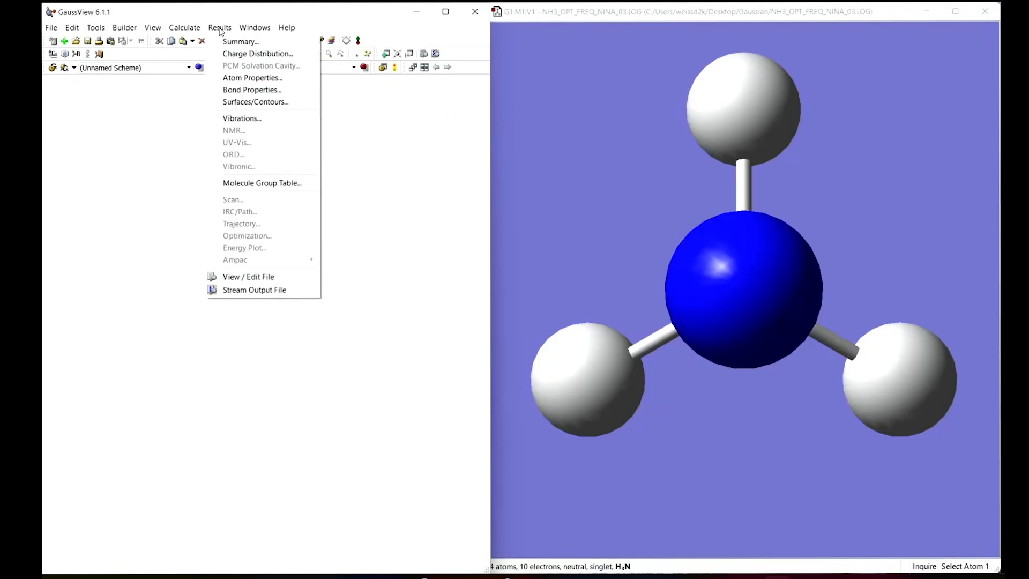
click(244, 54)
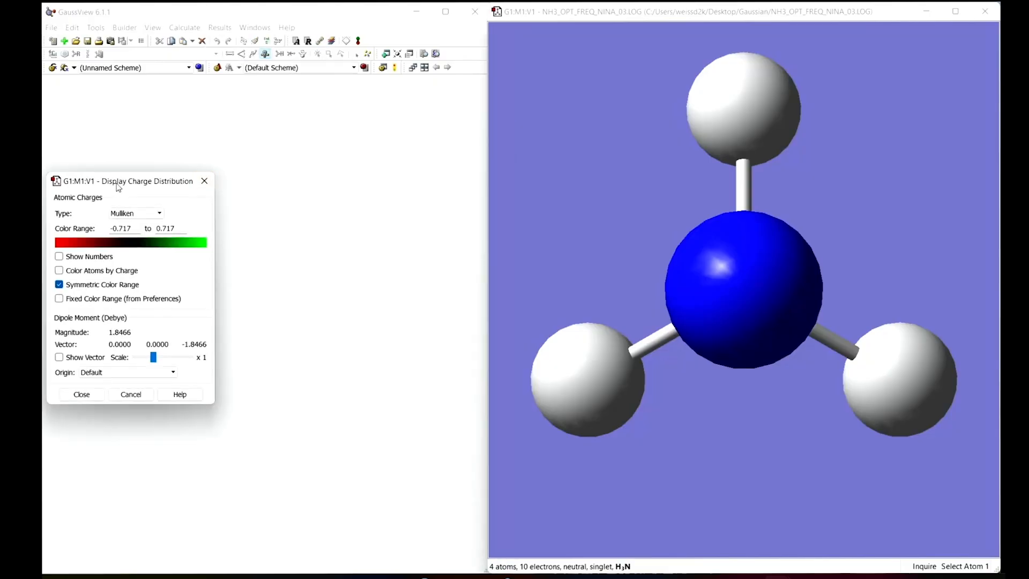
drag(124, 183, 125, 182)
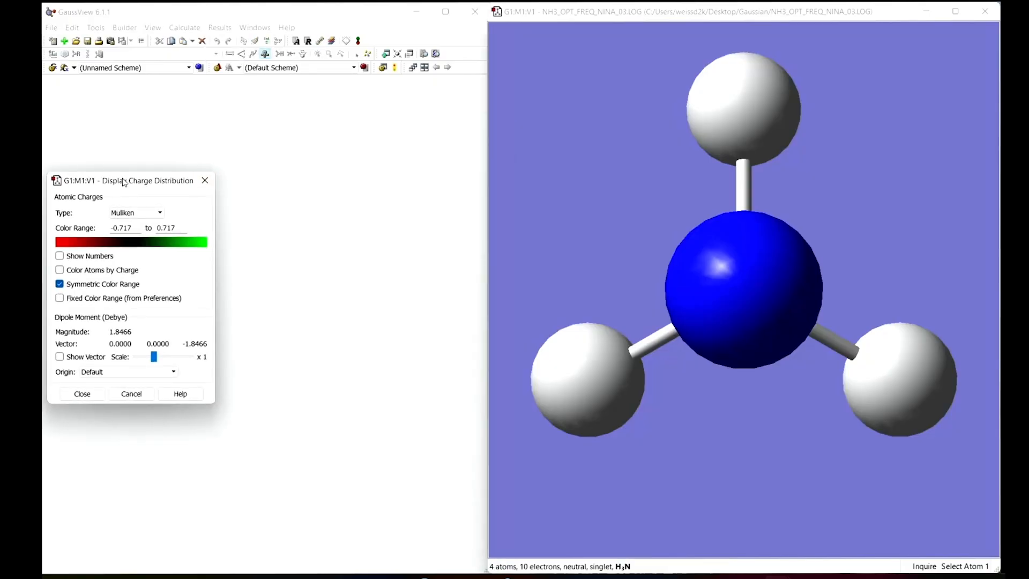
click(137, 213)
click(144, 278)
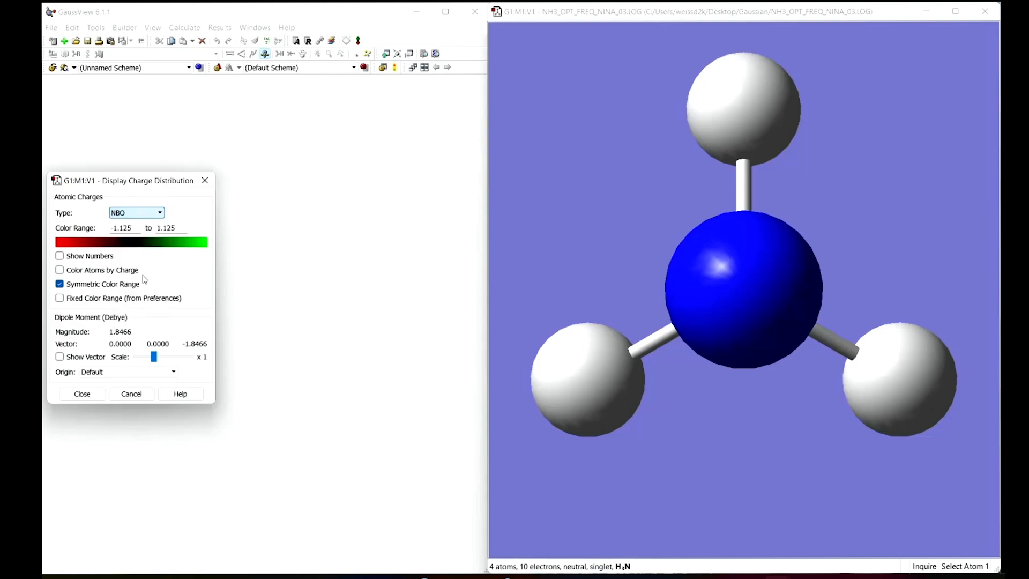
click(60, 270)
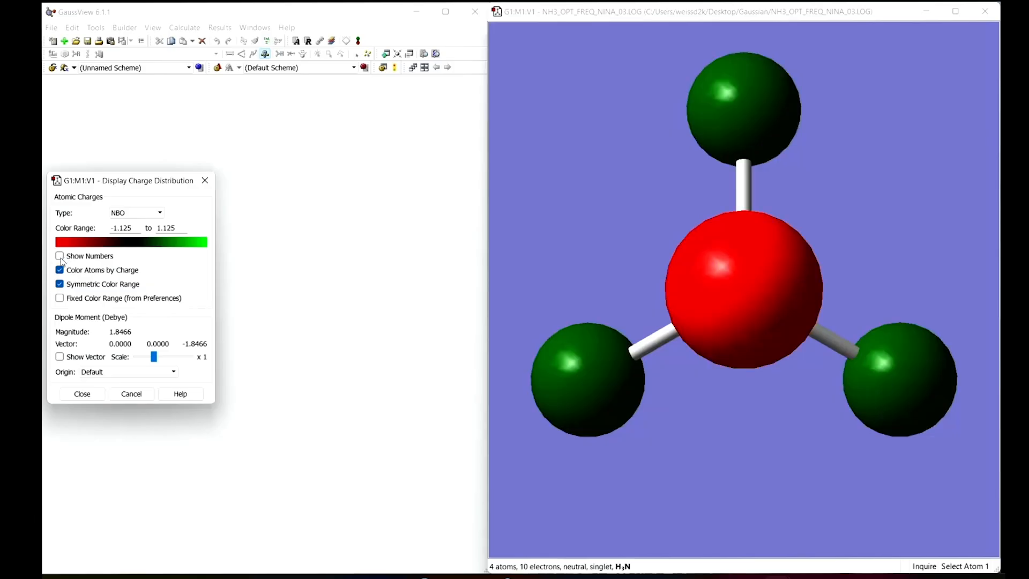
click(60, 257)
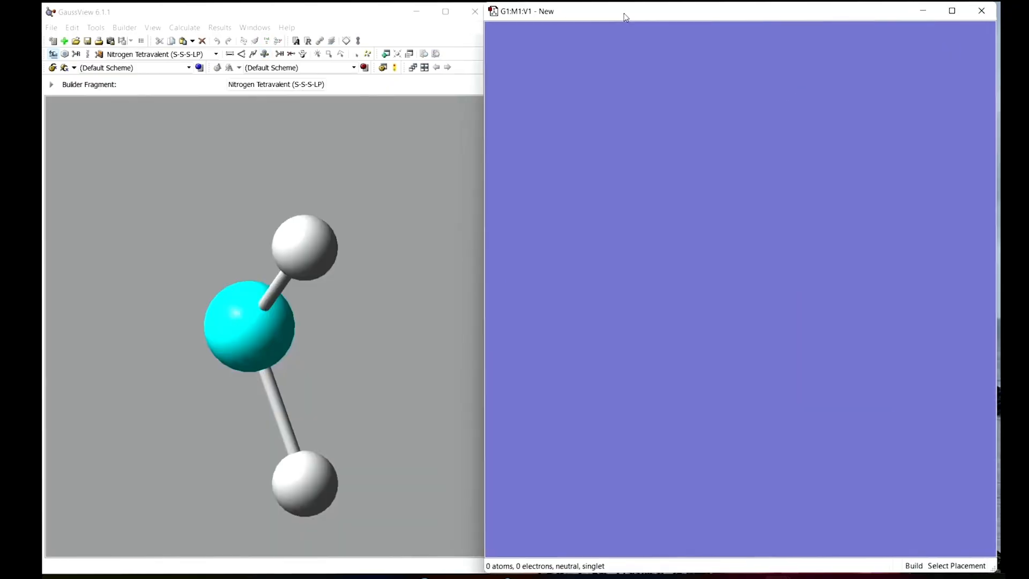
Build a triple-bonded N2 molecule in the new window from a Nitrogen Terminal (T) fragment and a Nitrogen Atom.
mouse_move(622, 17)
mouse_down()
mouse_move(640, 16)
mouse_move(630, 13)
mouse_up()
click(53, 54)
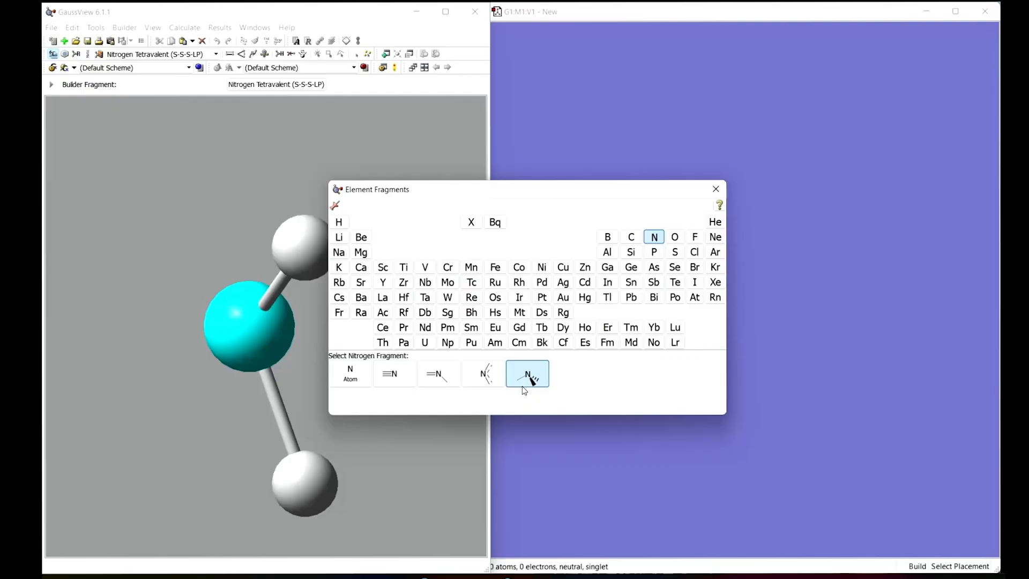
double_click(391, 378)
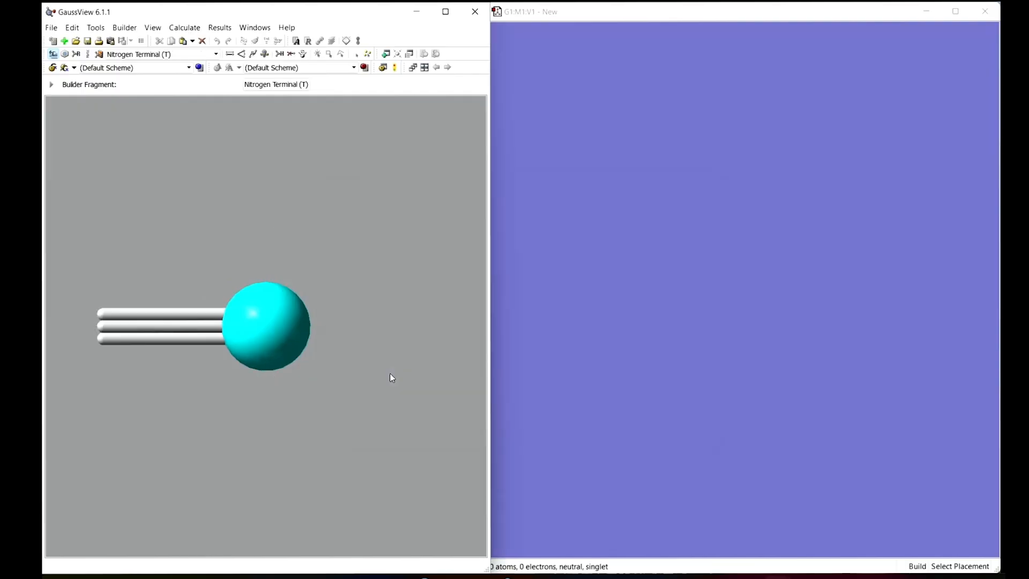
click(787, 272)
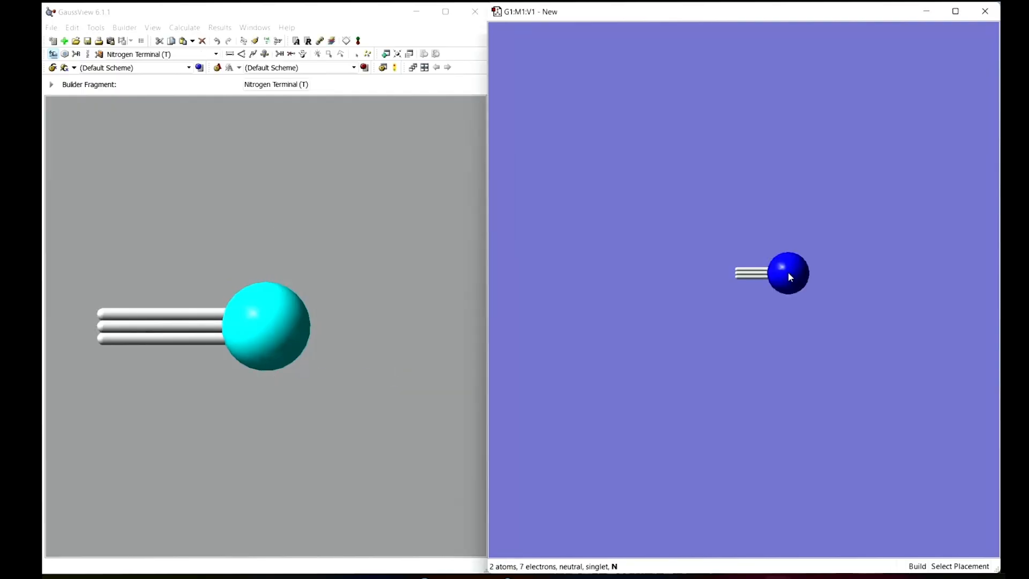
click(53, 53)
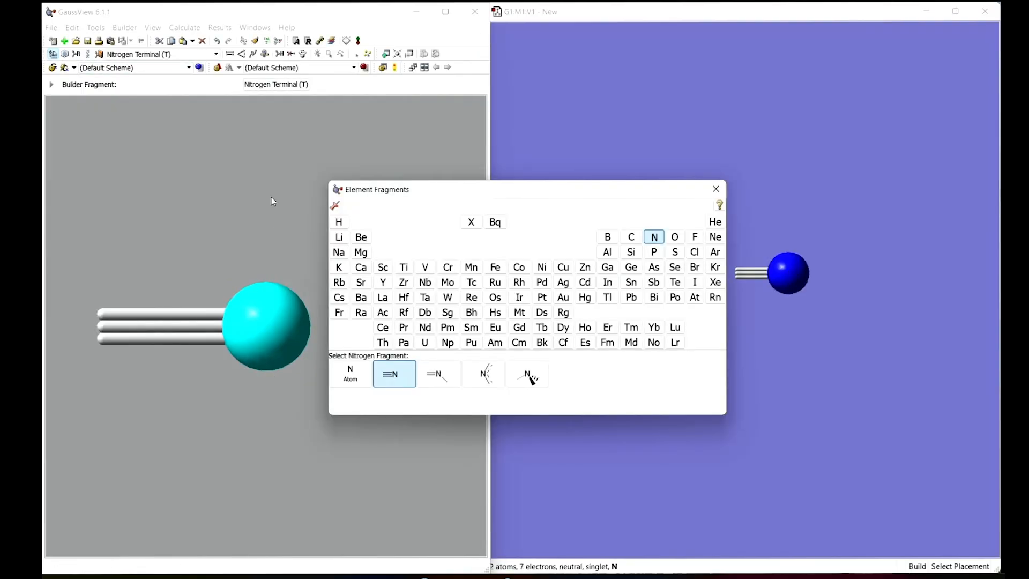
double_click(343, 383)
click(731, 276)
drag(663, 401, 721, 199)
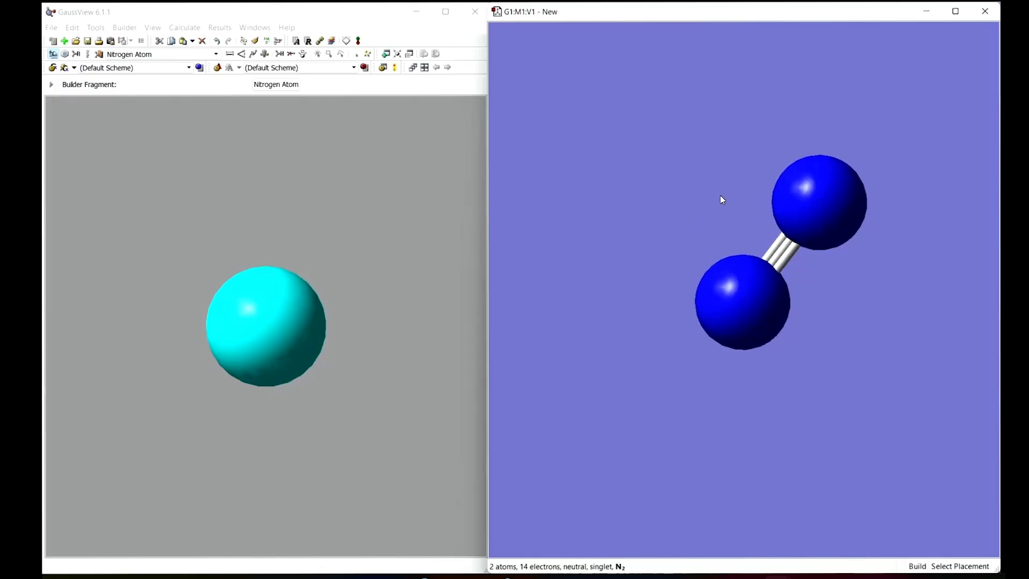
Set up the N2 calculation as an Opt+Freq job with DFT B3LYP and the 6-31G(d,p) basis set.
click(184, 27)
click(224, 41)
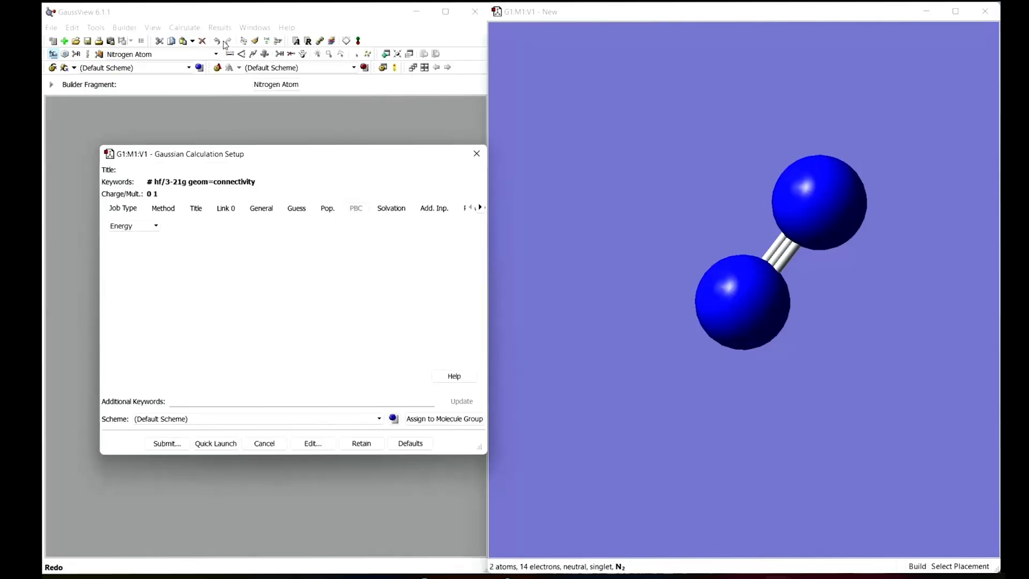
click(134, 225)
click(176, 232)
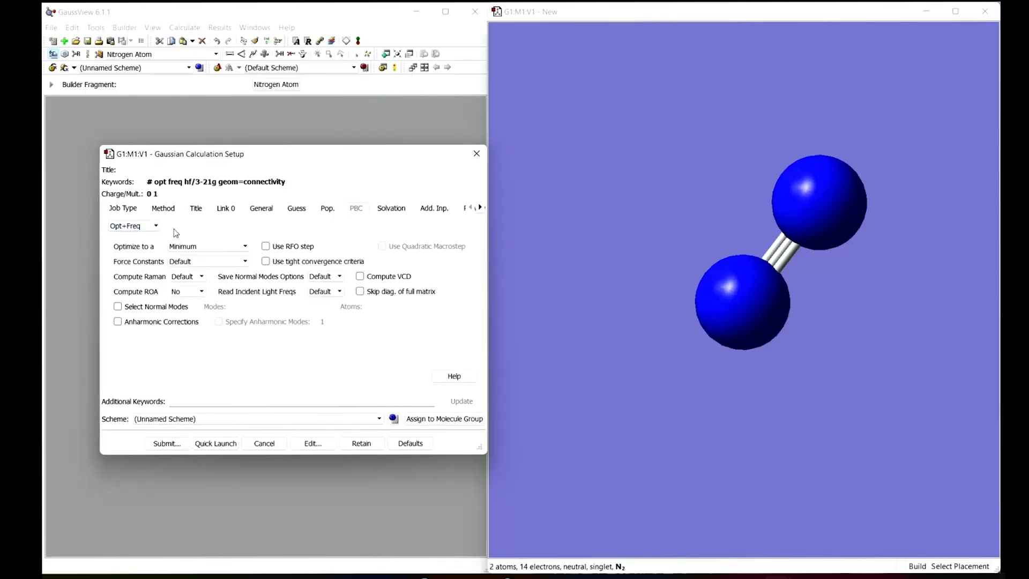
click(163, 207)
click(237, 246)
click(368, 246)
click(169, 262)
click(244, 262)
click(283, 261)
Add the keywords integral=grid=ultrafine pop=(full,nbo) to the N2 job and title it N2_opt_freq_Nina03.
click(223, 402)
text(integral=grid=ultrafine pop)
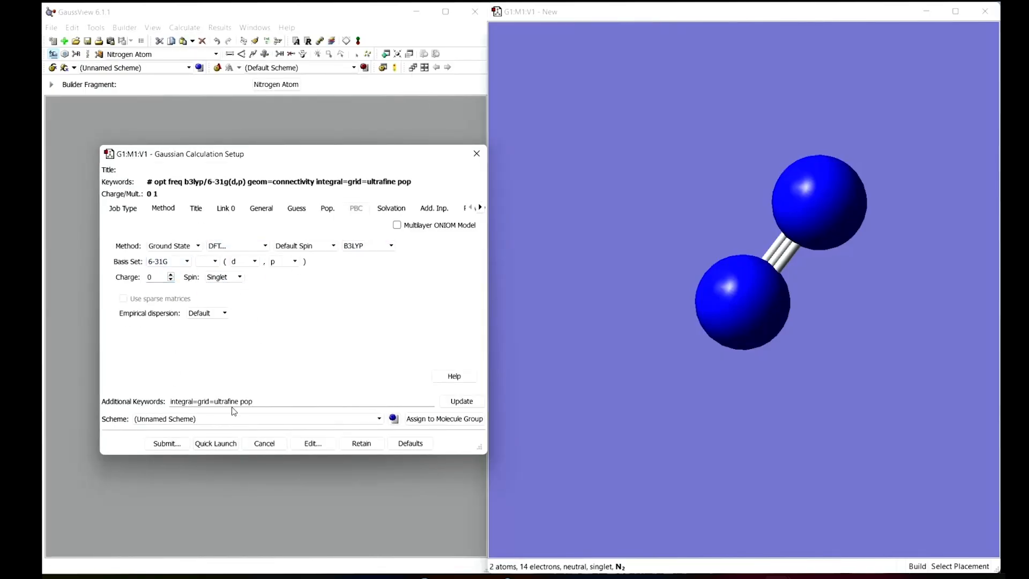
text(=(full,nbo))
click(195, 216)
click(145, 259)
text(N2_opt_freq_Nina03)
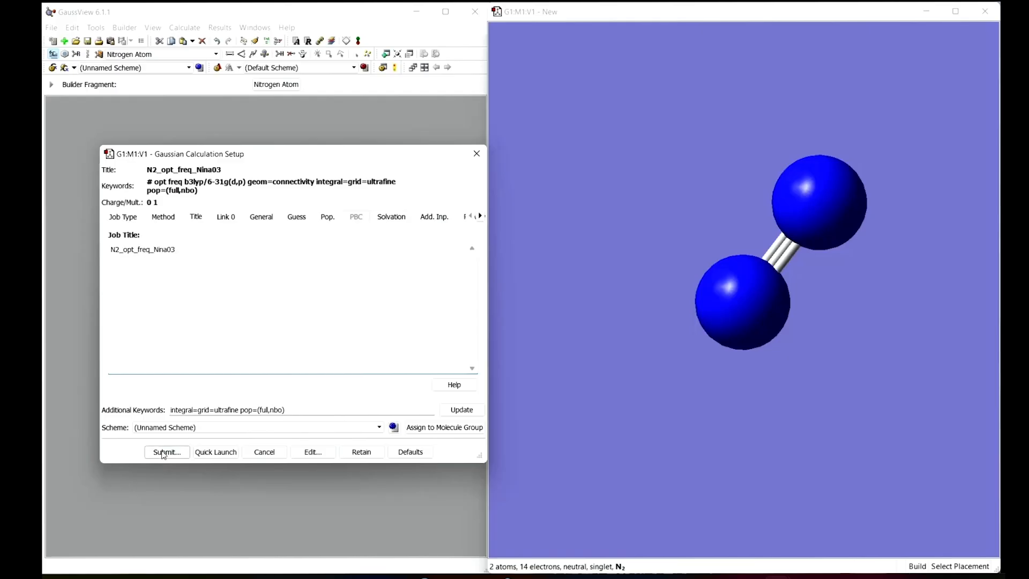
Submit the N2 job with its input saved as N2_opt_freq_Nina_03.gjf, and close the N2 input window while it runs.
click(164, 452)
click(319, 324)
click(679, 350)
click(489, 328)
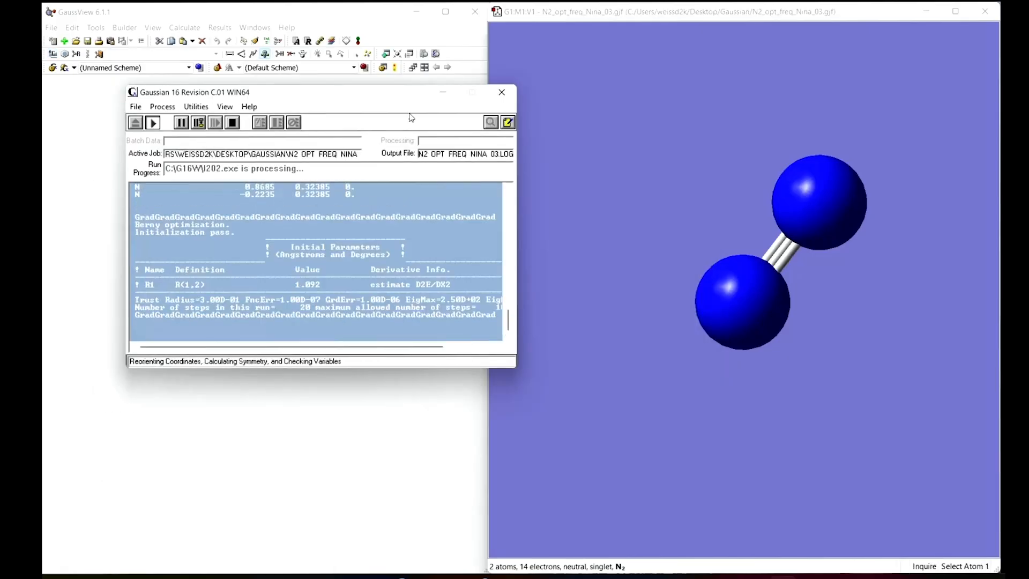
drag(332, 92, 731, 142)
click(985, 12)
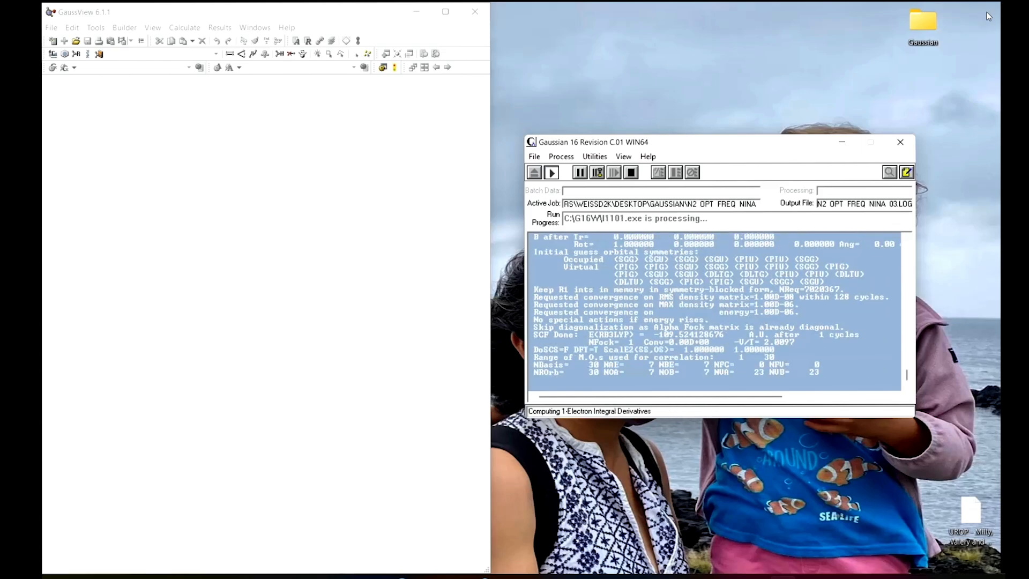
click(535, 337)
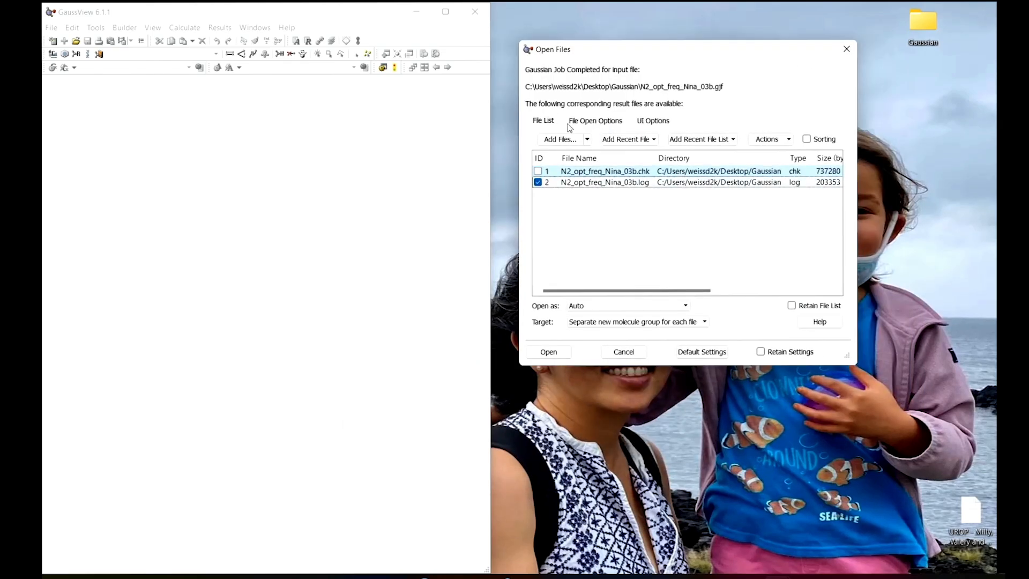
Open the result file N2_opt_freq_Nina_03b.log with intermediate optimization geometries and turn the N2 molecule so both atoms can be seen.
click(585, 124)
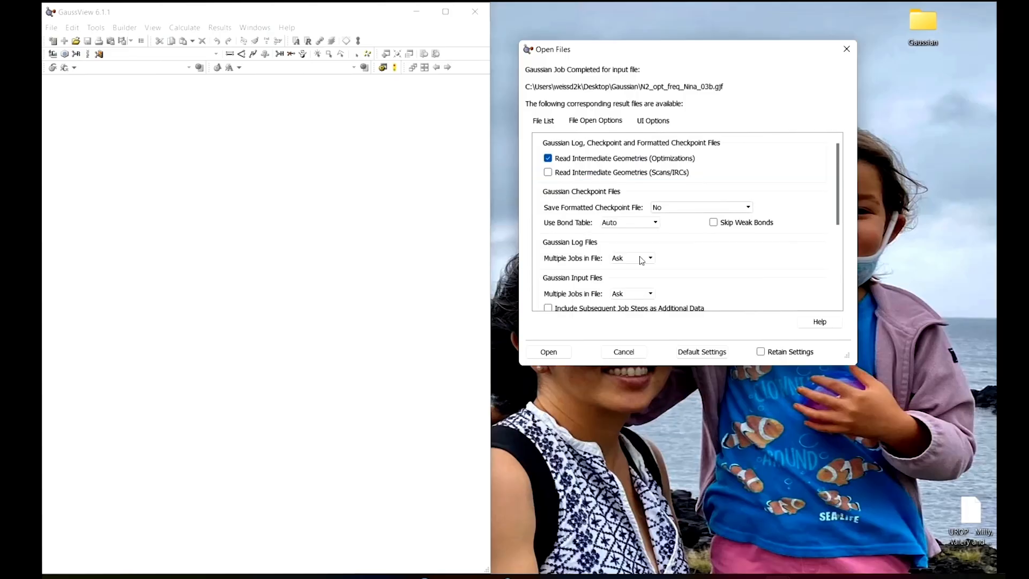
click(548, 352)
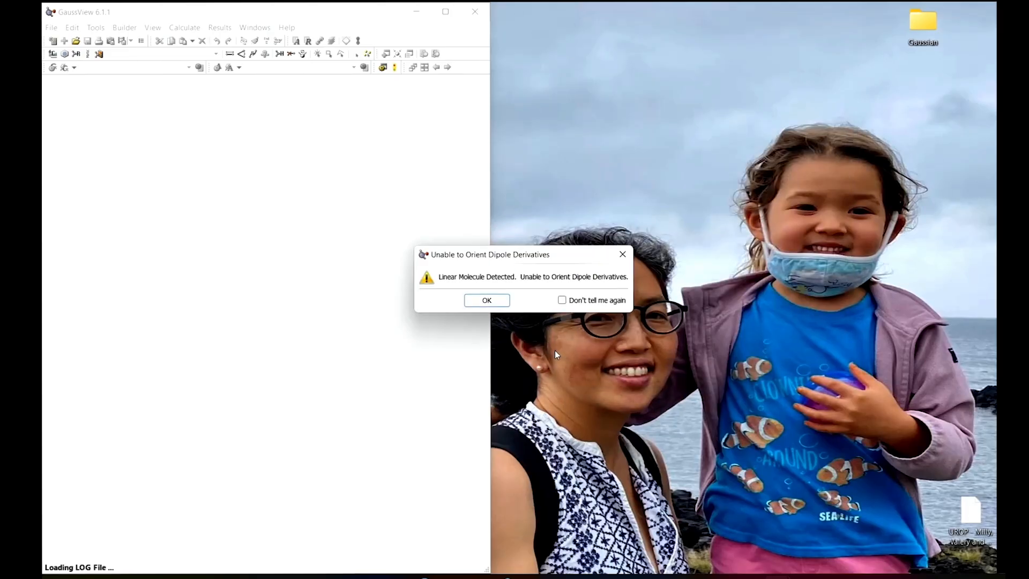
click(490, 302)
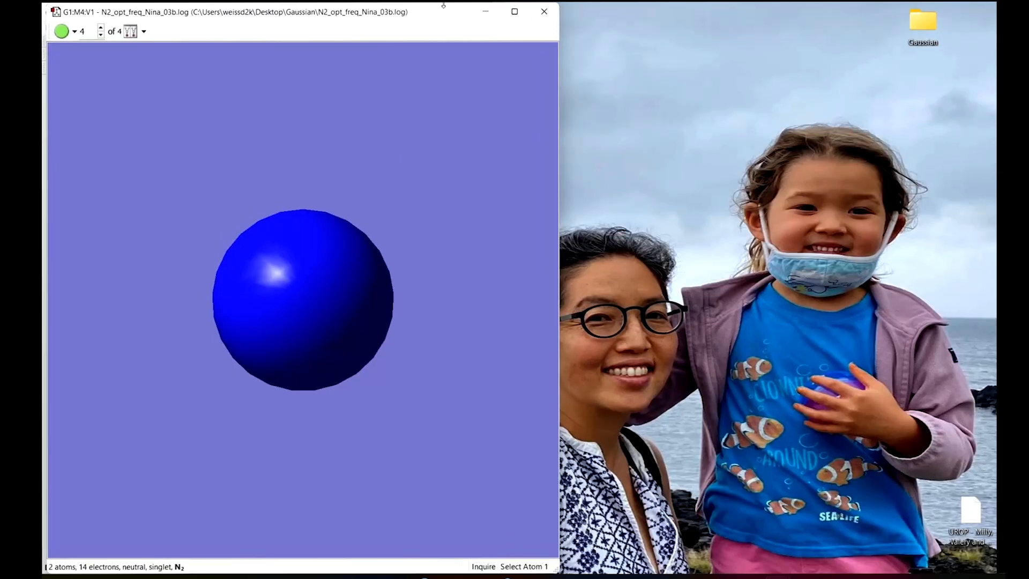
drag(435, 11, 874, 15)
drag(802, 261, 698, 275)
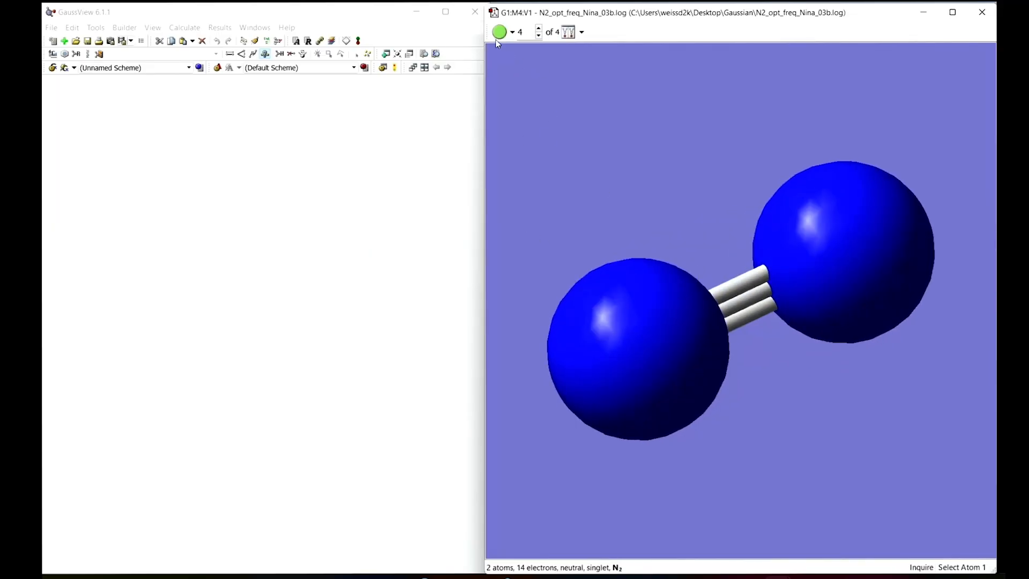
Review the calculation summary of the N2 job, including its energy, RMS gradient, imaginary frequencies and point group.
click(220, 27)
click(236, 41)
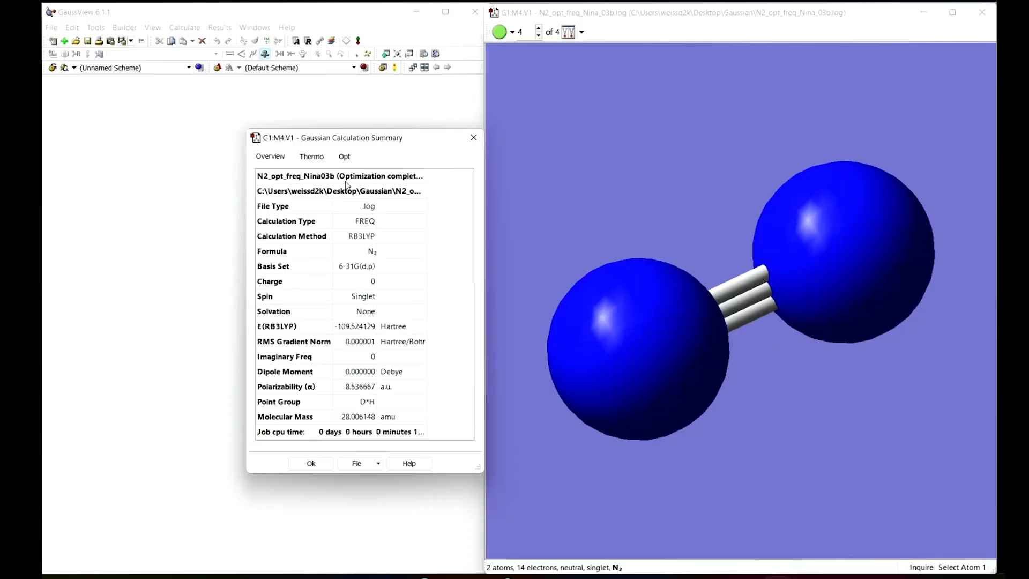
drag(439, 142, 377, 105)
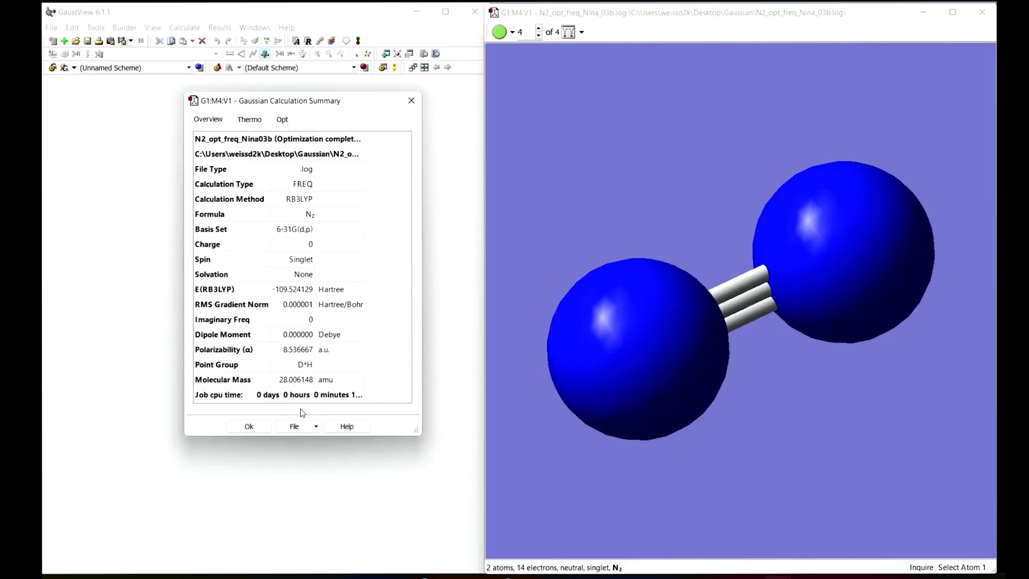
click(249, 426)
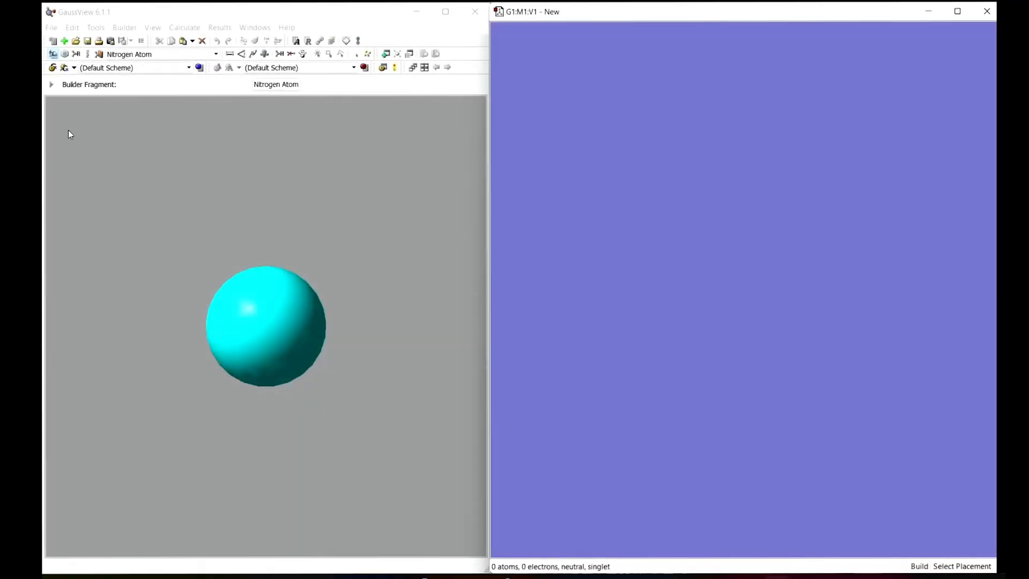
Build an H2 molecule in the new window from the Hydrogen Terminal (S) fragment.
click(53, 54)
click(338, 222)
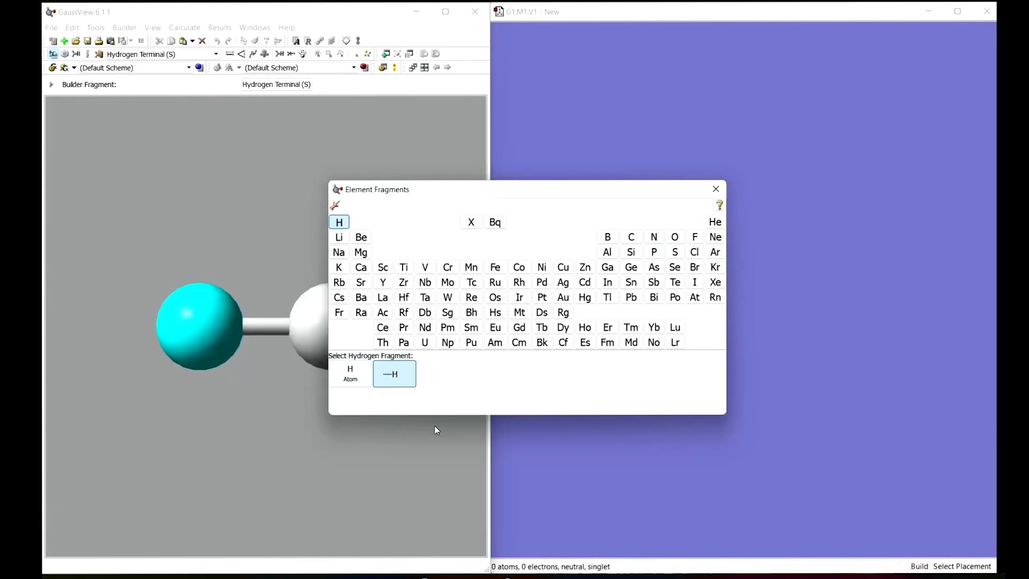
click(828, 283)
Set up the H2 calculation as an Opt+Freq job with DFT B3LYP and the 6-31G(d,p) basis set.
click(184, 27)
click(236, 39)
click(137, 225)
click(148, 263)
click(165, 208)
click(240, 245)
click(232, 283)
click(171, 262)
click(166, 289)
click(250, 261)
click(247, 280)
Add the keywords integral=grid=ultrafine pop=(full,nbo) to the H2 job and title it H2_opt_freq_Nina03.
text(ntegral=grid=ultrafine pop=(full,nbo))
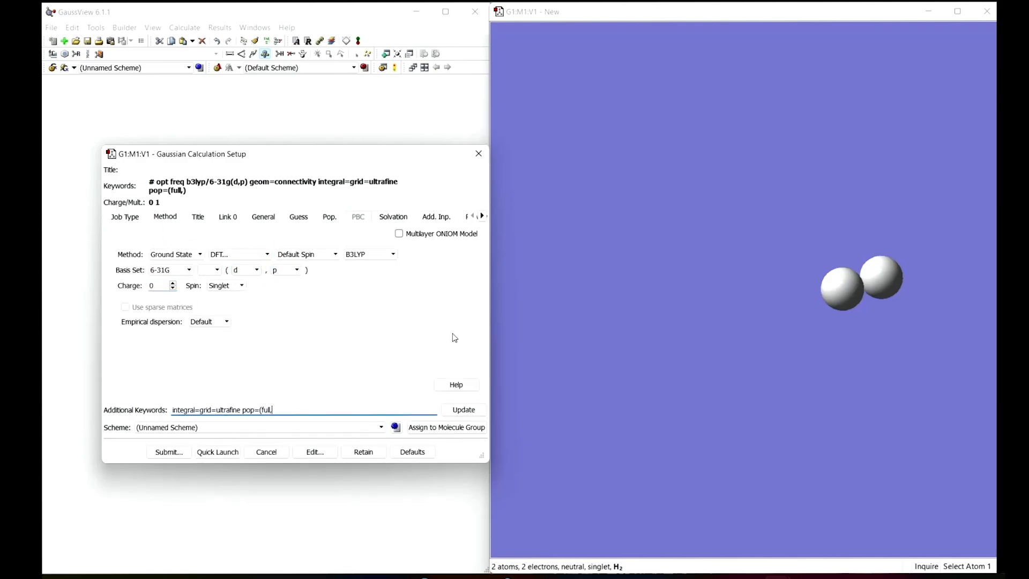
click(198, 216)
click(202, 285)
text(H2_opt_freq_Nina03)
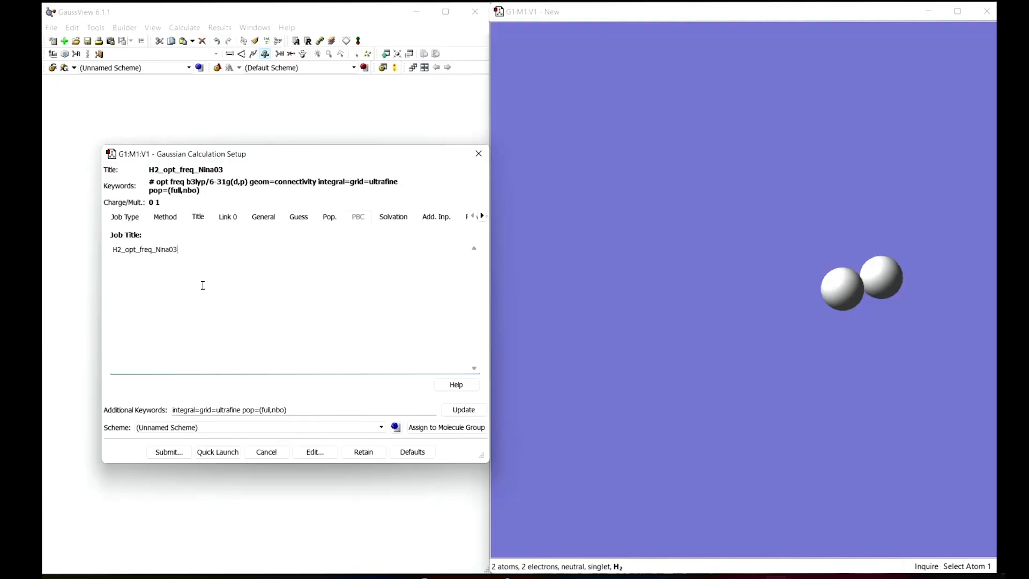
Save the H2 input file as H2_opt_freq_Nina_03.gjf in the Gaussian folder and submit the job to Gaussian.
click(169, 451)
click(315, 329)
click(475, 251)
click(430, 351)
key(BackSpace)
text(H2_opt_freq_Nina_03.gjf)
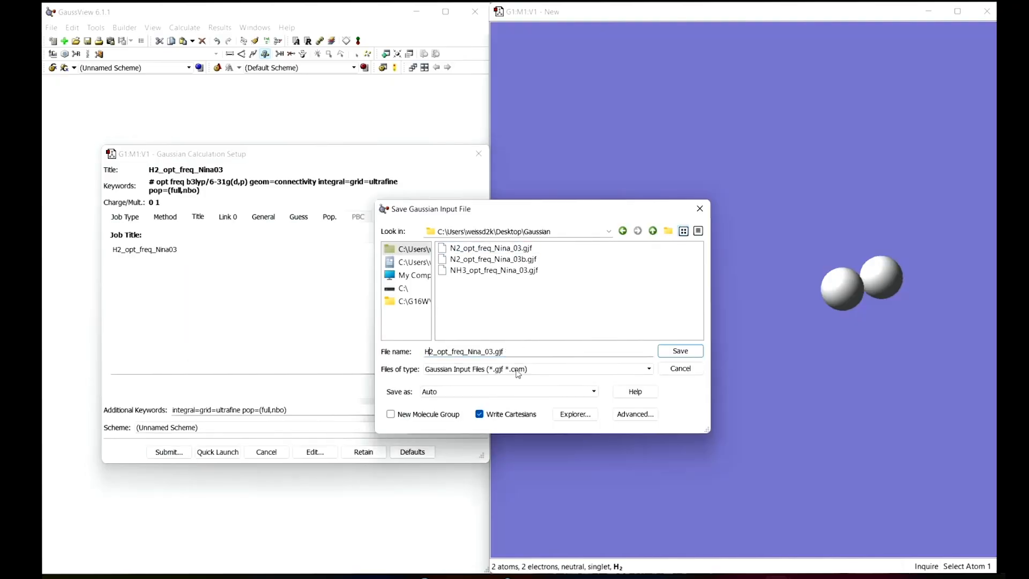
click(680, 351)
click(487, 328)
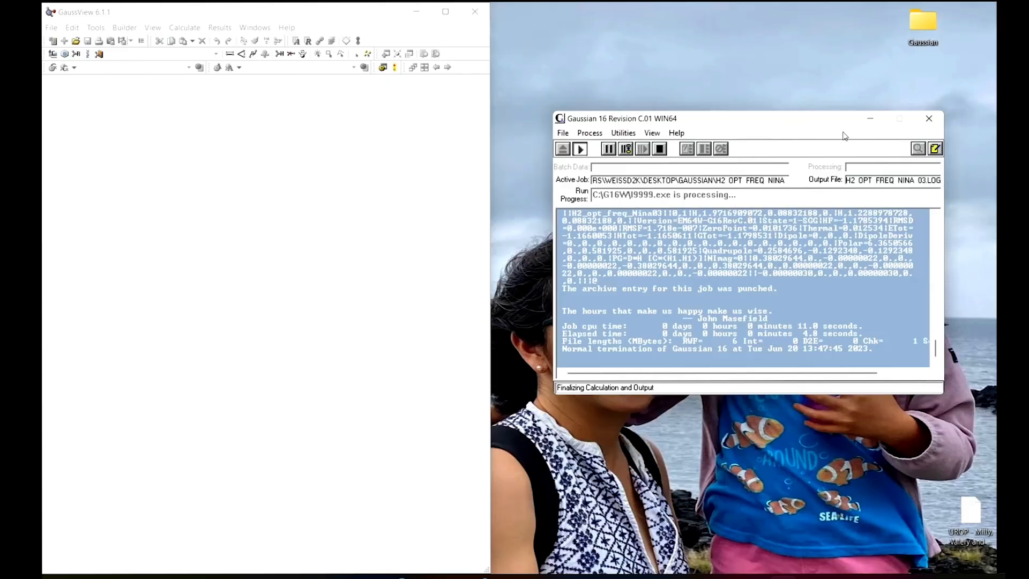
drag(785, 123, 748, 120)
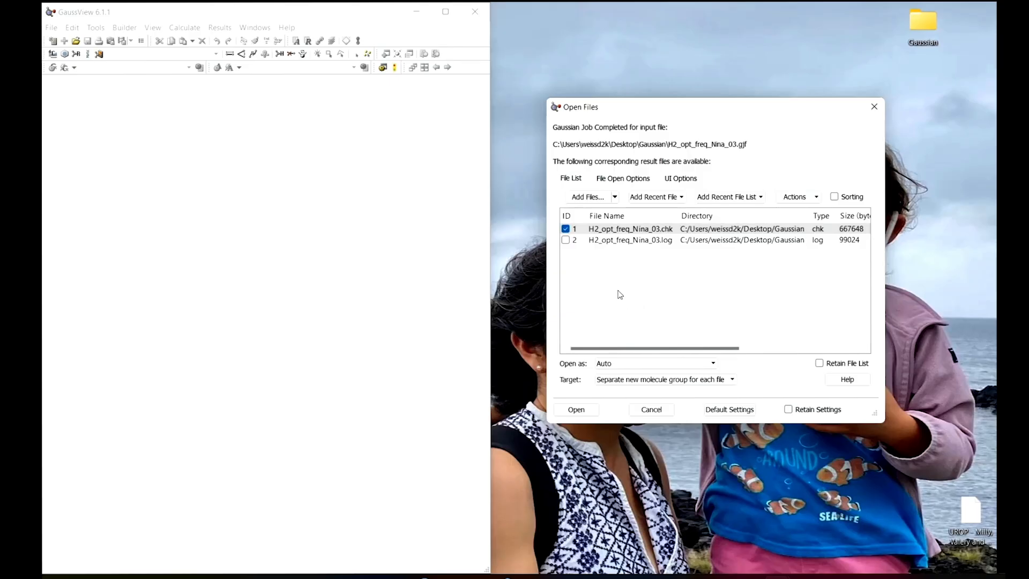
Open only the H2_opt_freq_Nina_03.log result file, reading the intermediate optimization geometries, and place its molecule window beside the main window.
click(566, 229)
click(566, 241)
click(638, 180)
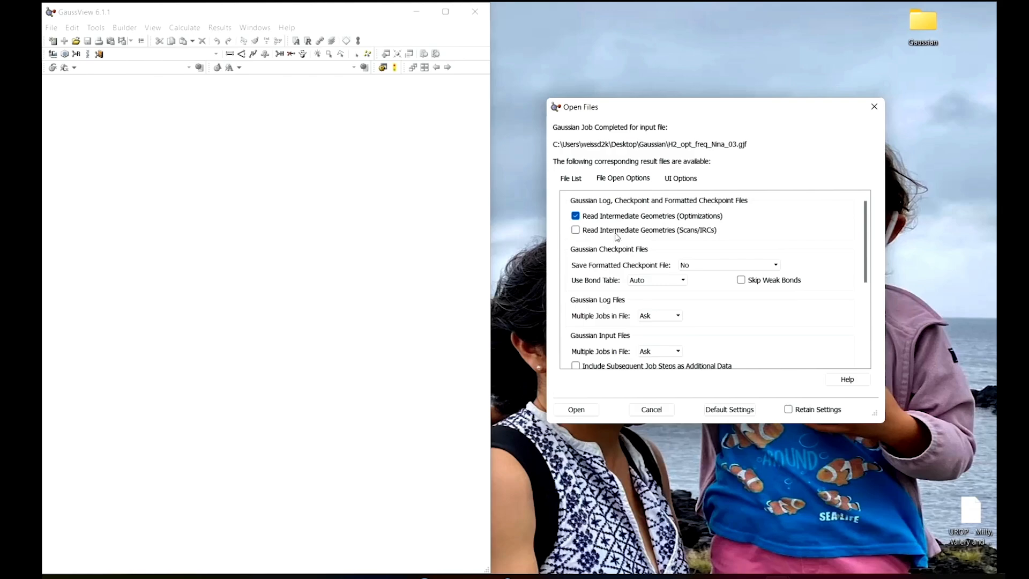
click(578, 409)
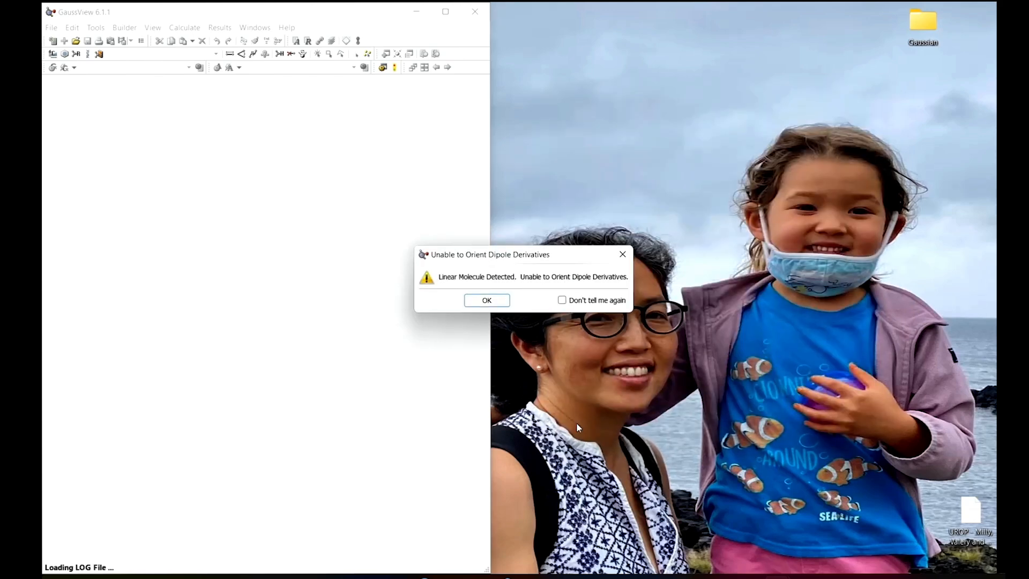
click(486, 300)
drag(436, 17, 883, 18)
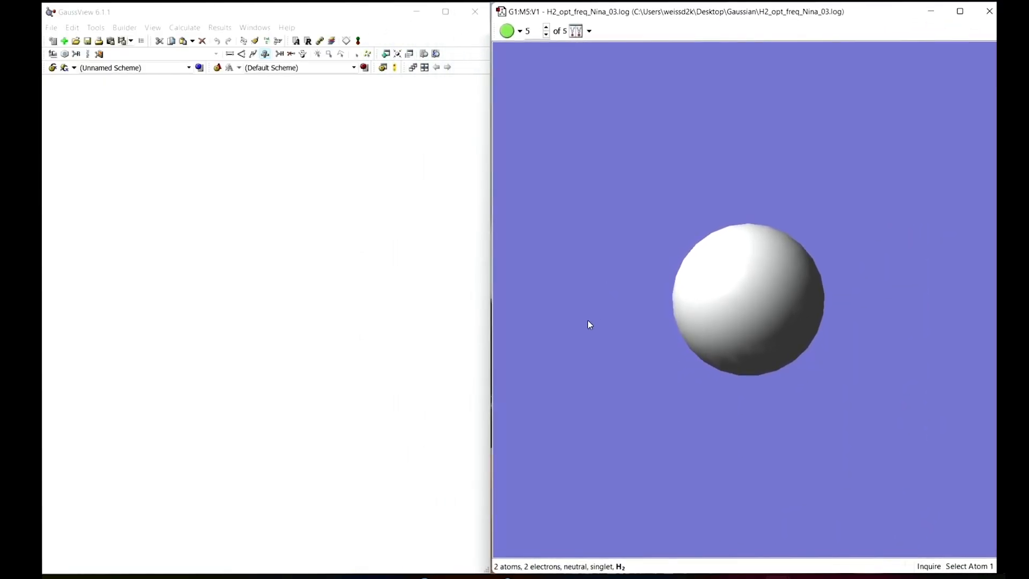
Review the calculation summary of the H2 job, including its energy, RMS gradient, imaginary frequencies and point group.
drag(705, 289, 683, 314)
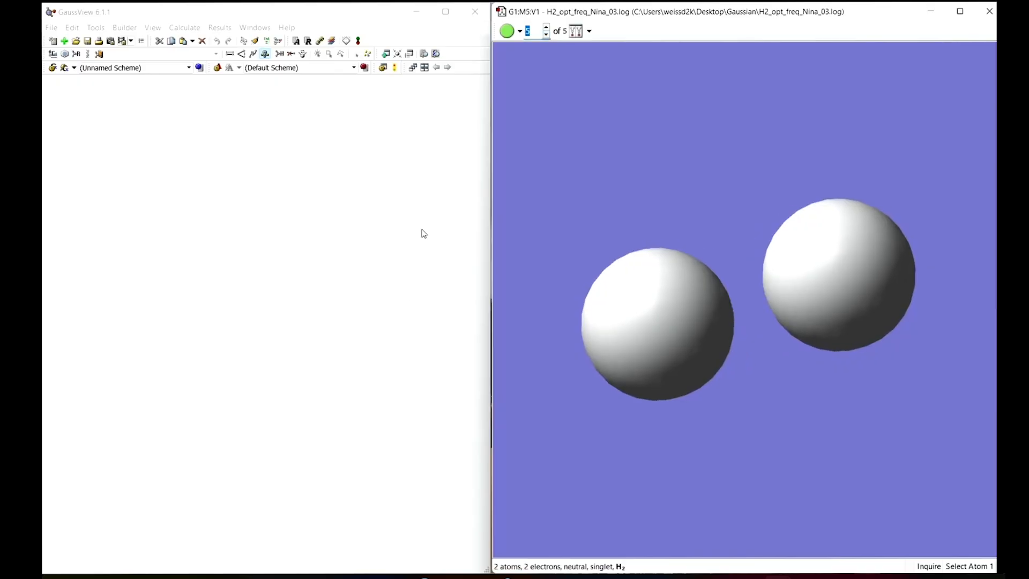
click(220, 27)
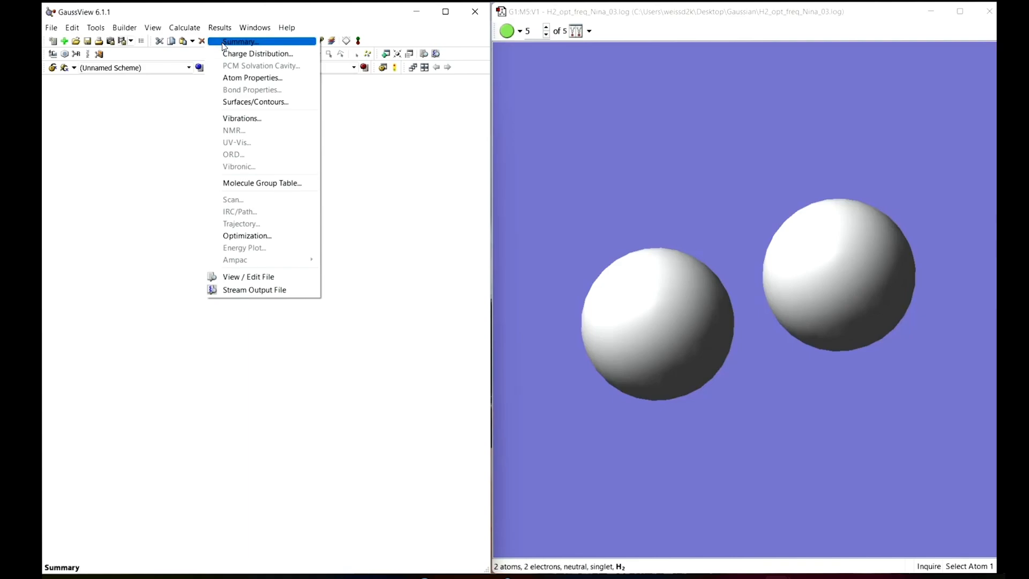
click(223, 44)
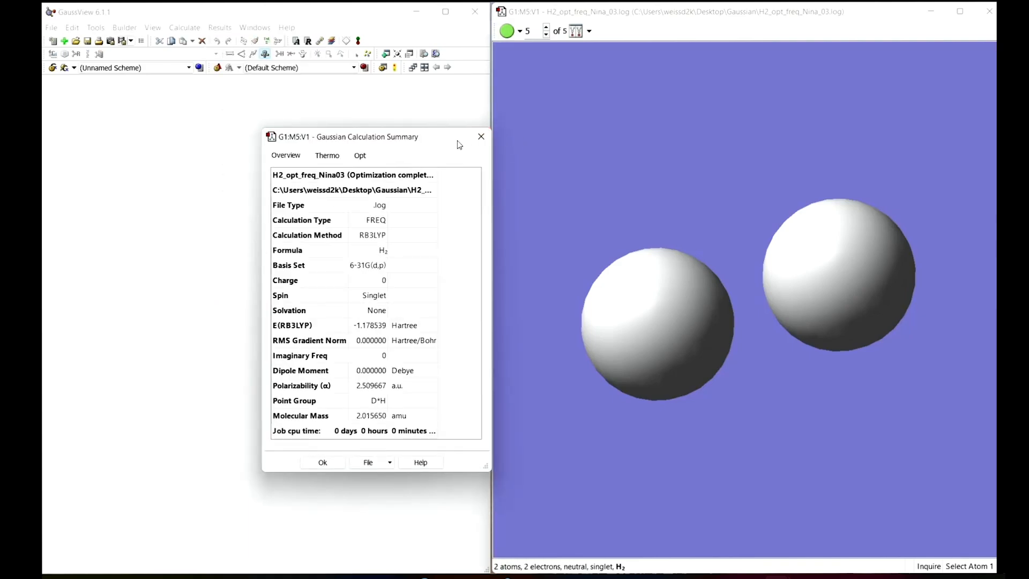
drag(458, 141, 400, 110)
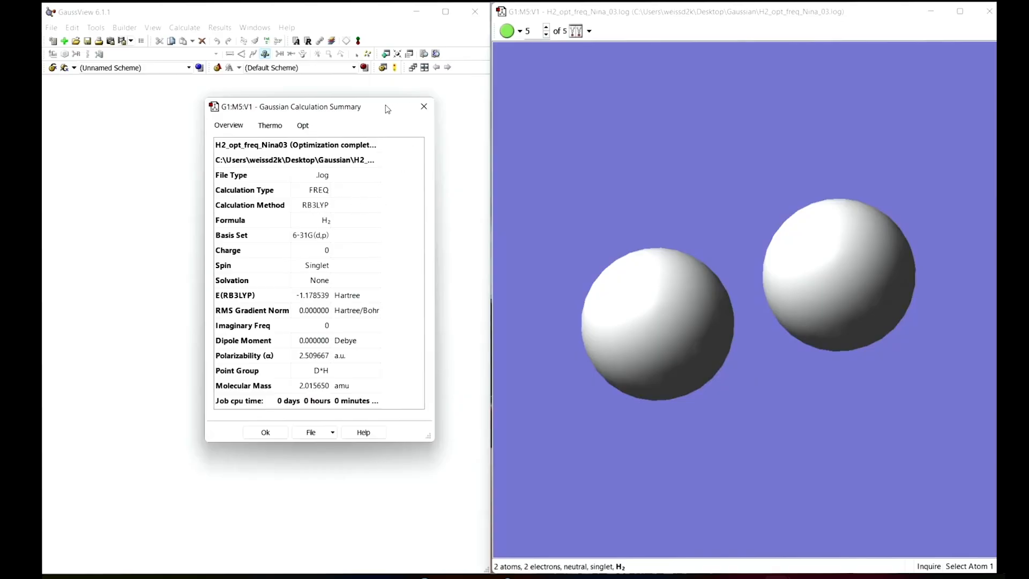
drag(388, 109, 374, 114)
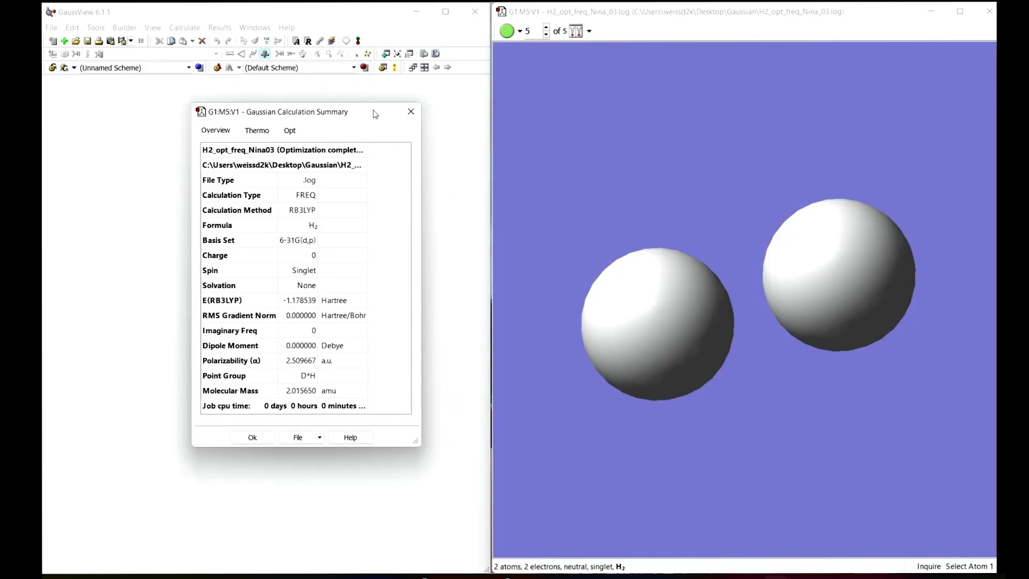